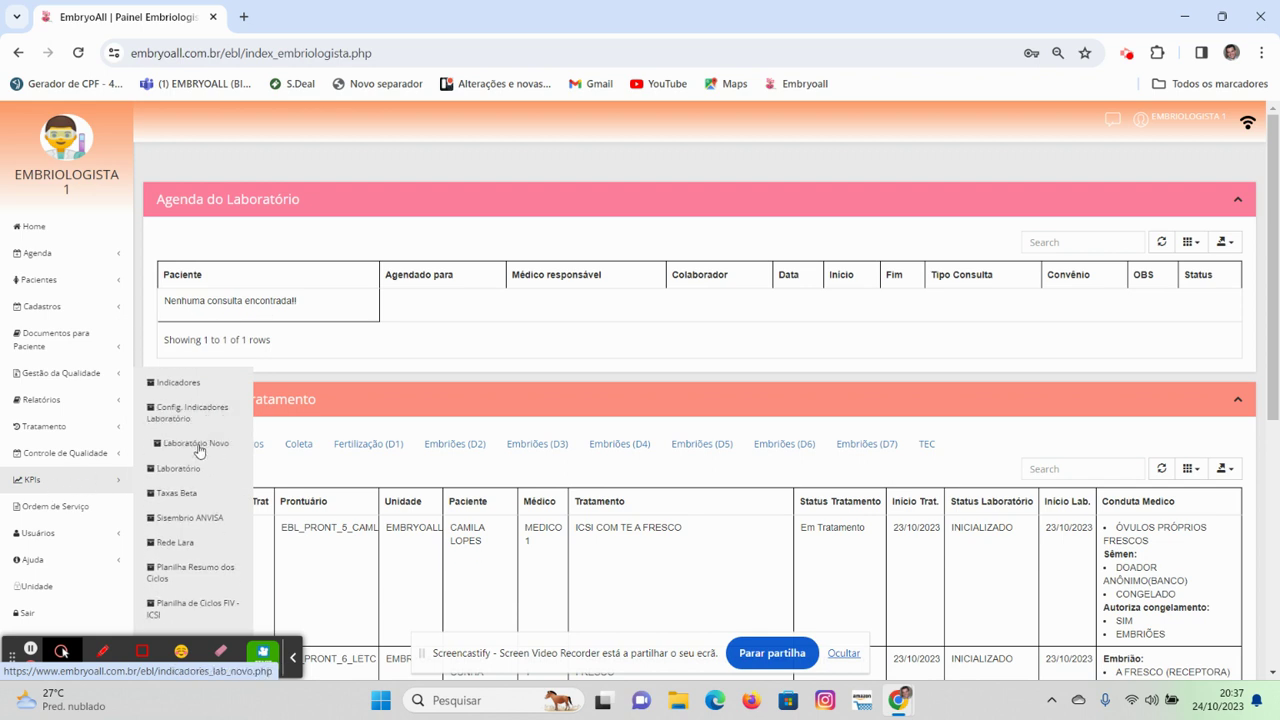
- Open the new laboratory KPIs page and examine the formula, reference values and ratio on the Taxa de clivagem card
click(199, 451)
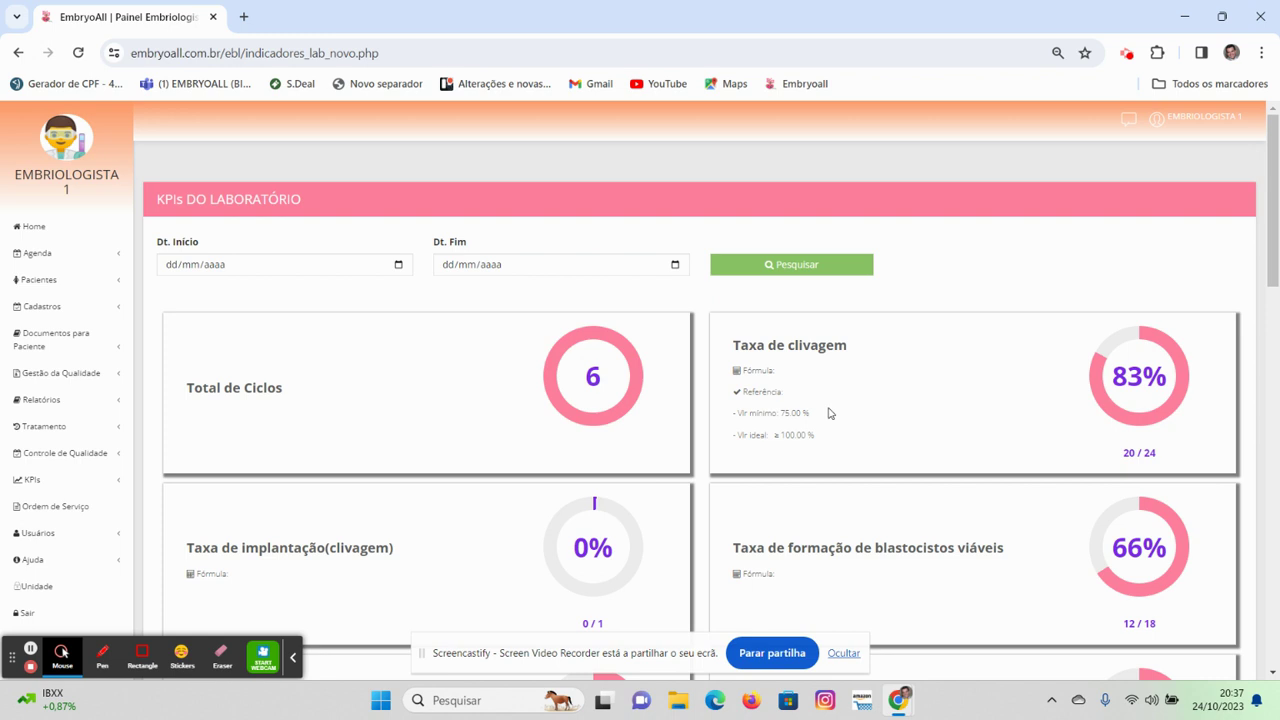
scroll(828, 413, down, 1)
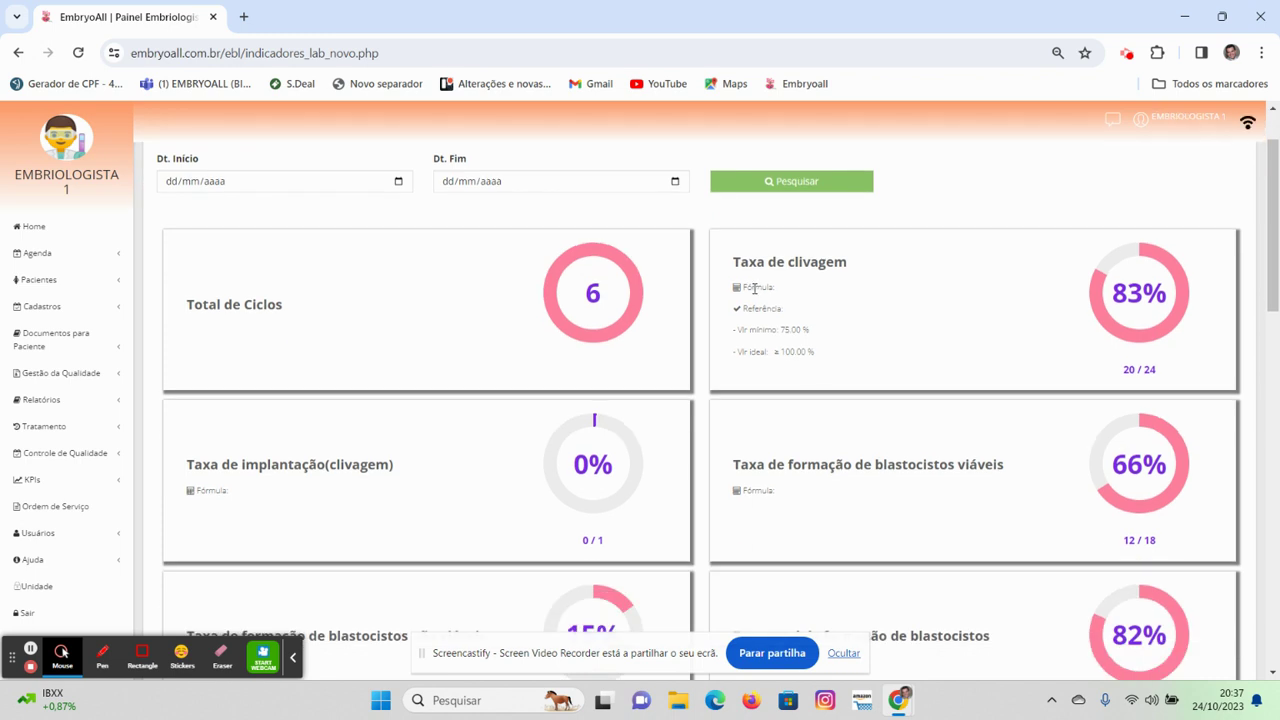
mouse_move(754, 288)
mouse_move(1126, 372)
drag(735, 261, 820, 262)
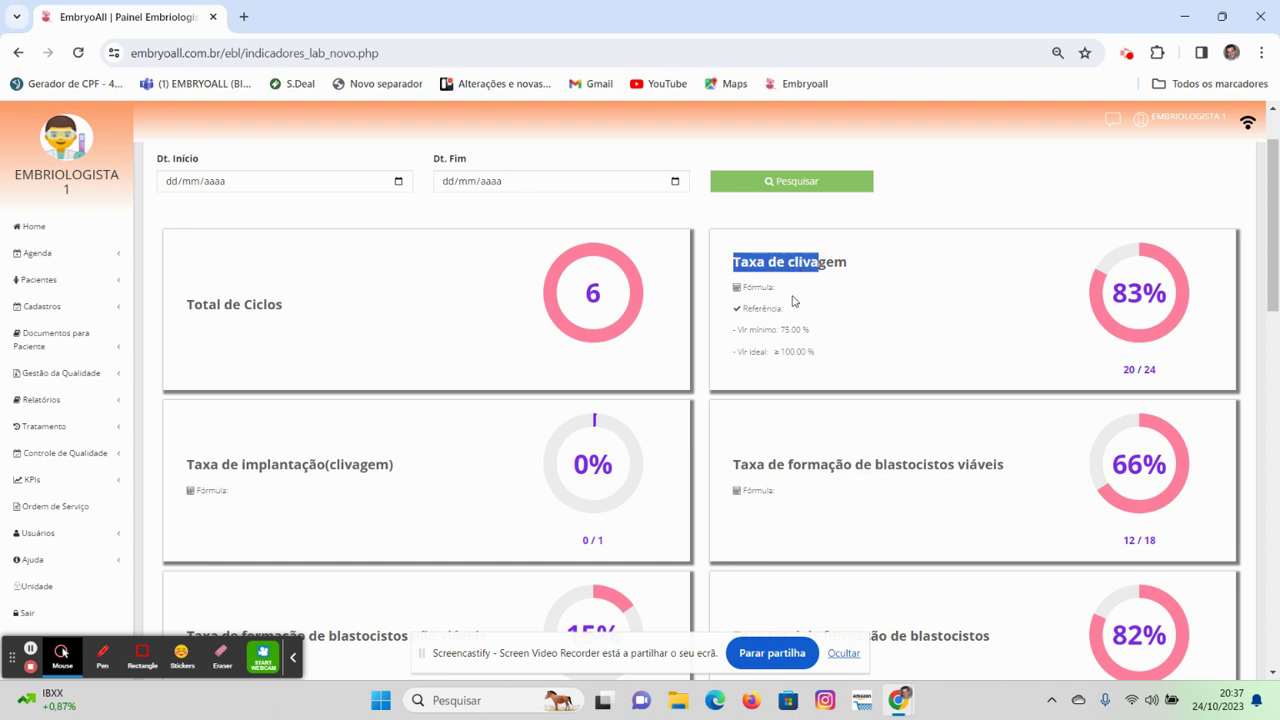
- Look through the remaining laboratory indicator cards and read the formula of the Taxa de formação de blastocistos não viáveis
scroll(361, 433, down, 1)
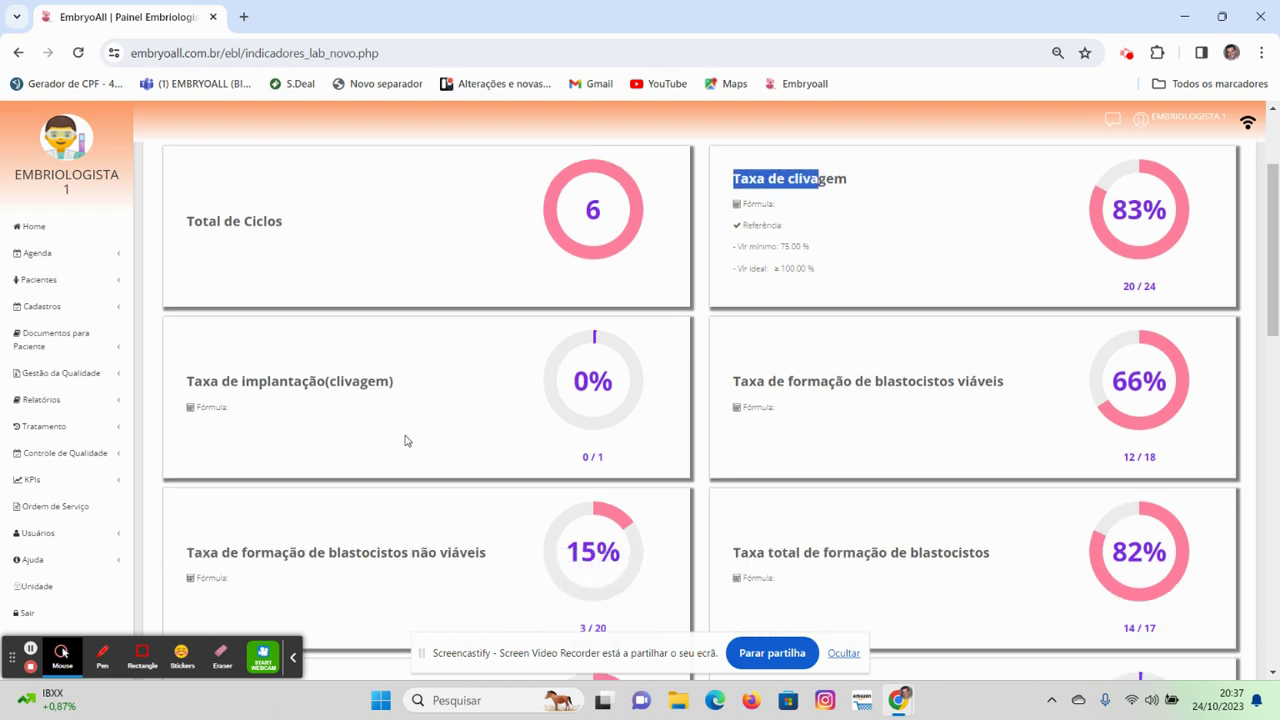
scroll(933, 396, down, 1)
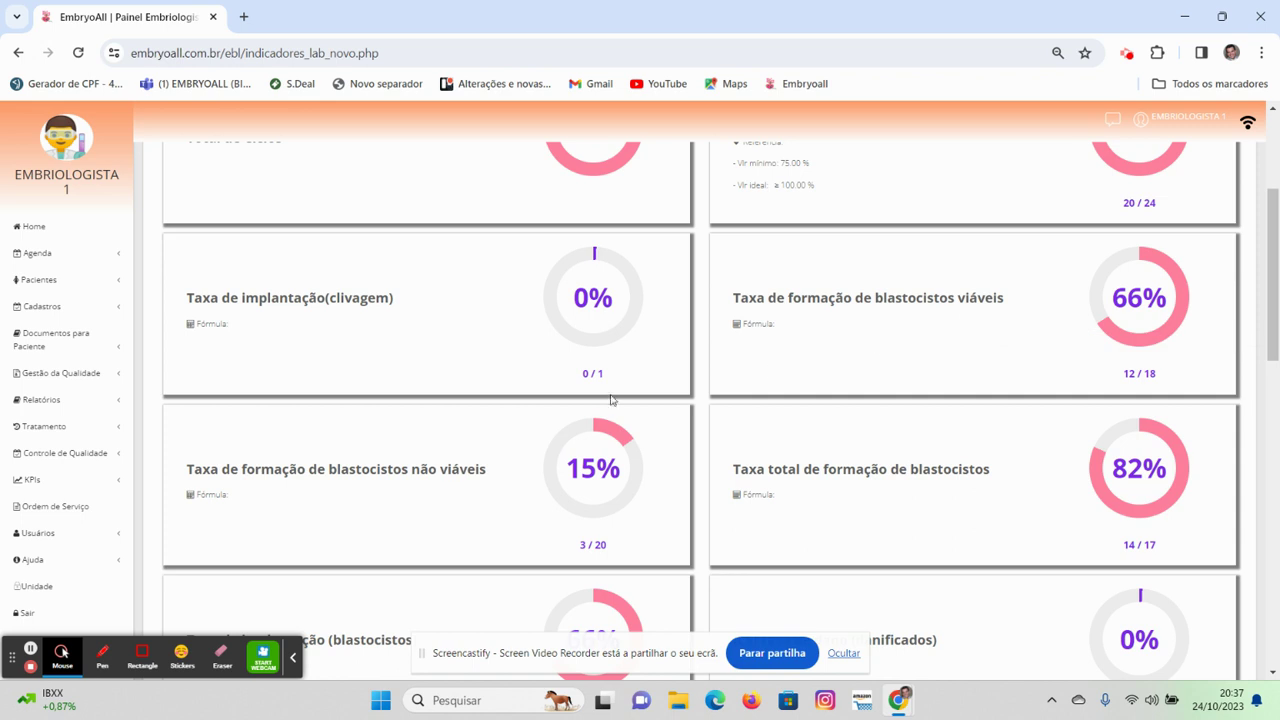
scroll(397, 487, down, 1)
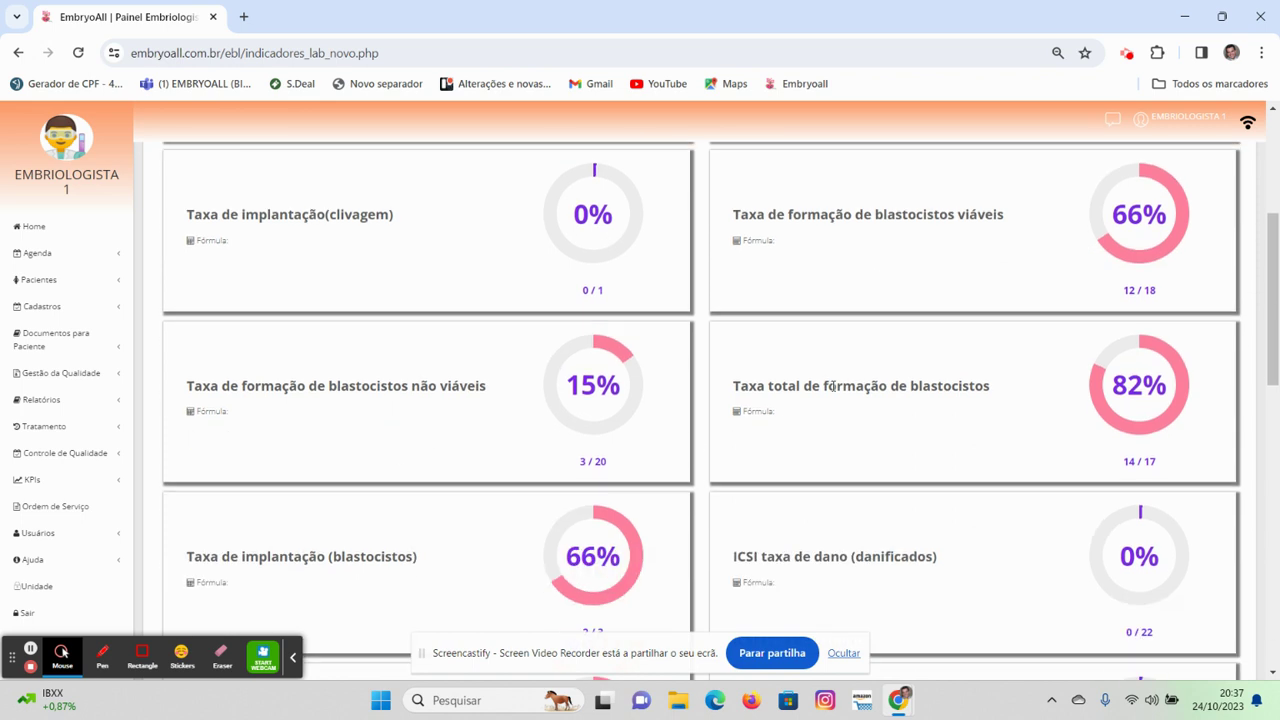
scroll(720, 392, down, 1)
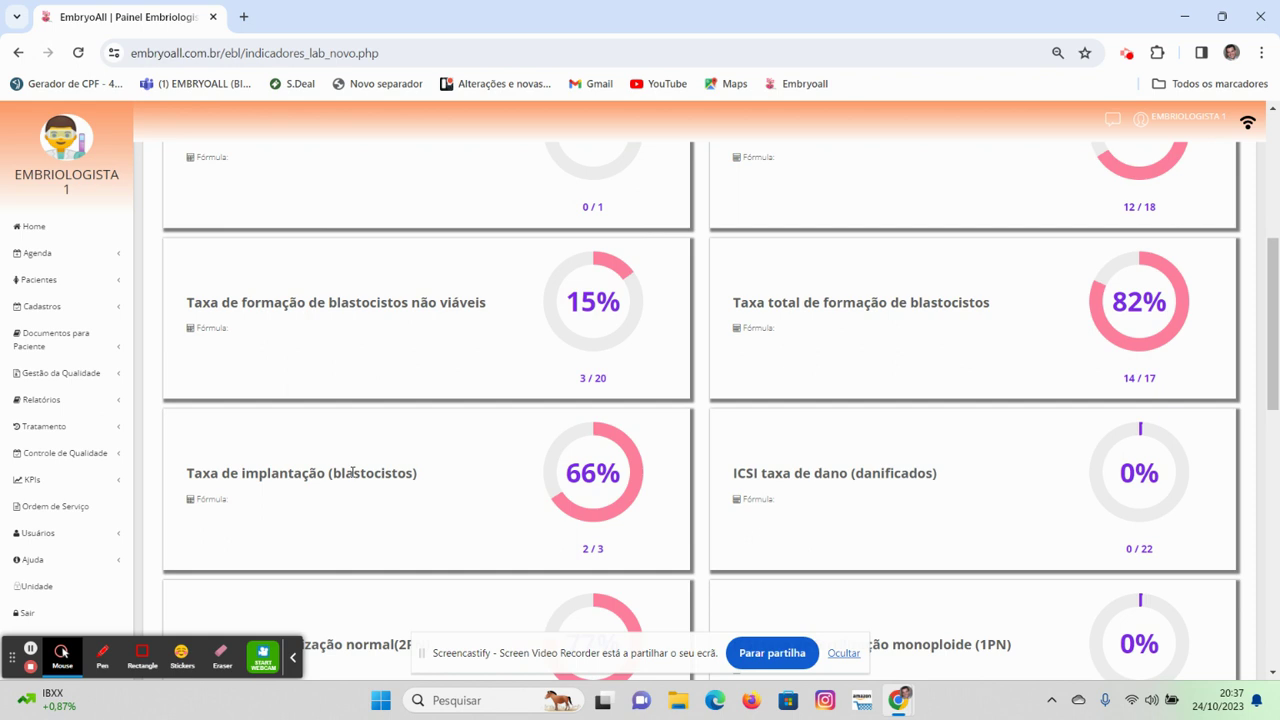
scroll(790, 470, down, 5)
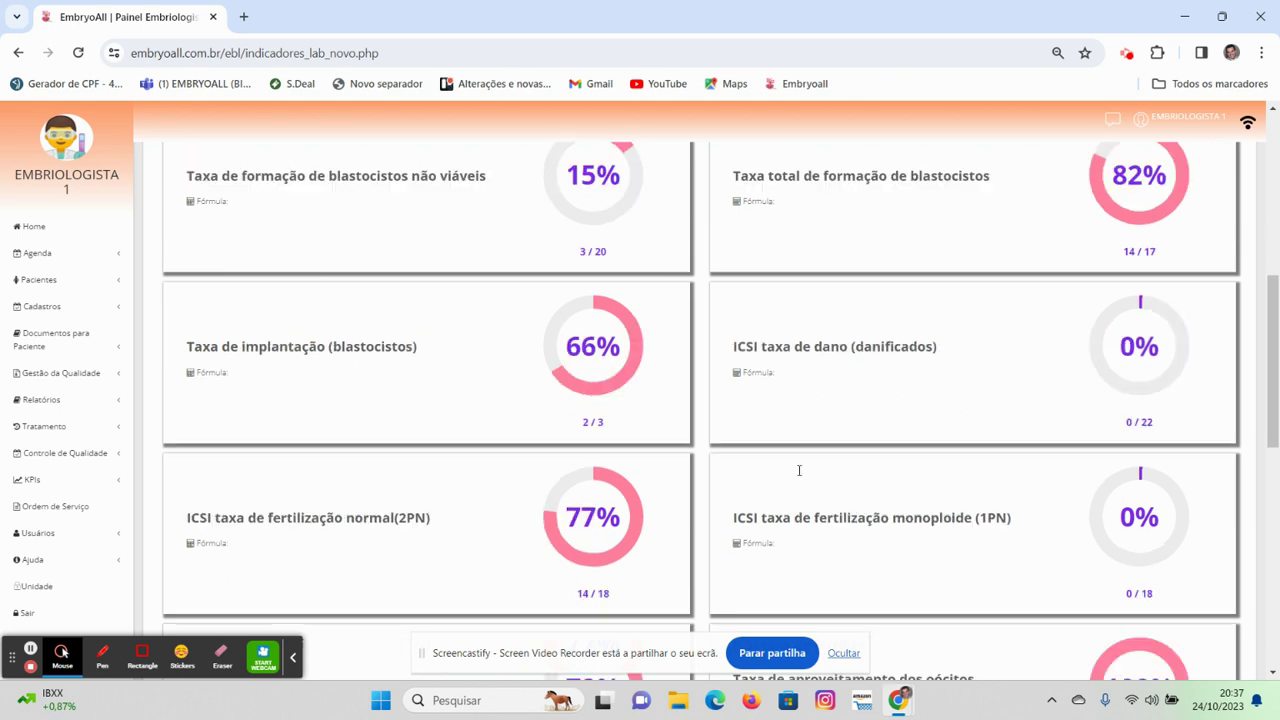
scroll(660, 395, down, 5)
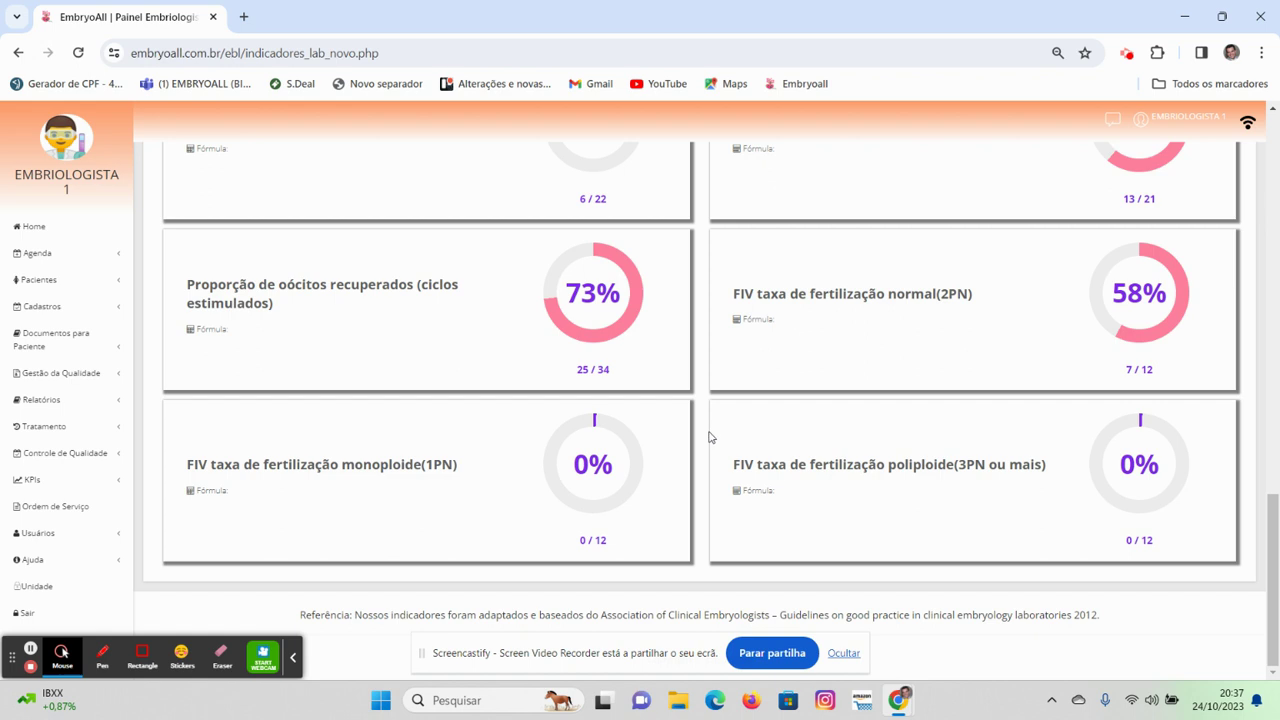
scroll(705, 428, up, 2)
scroll(705, 428, up, 10)
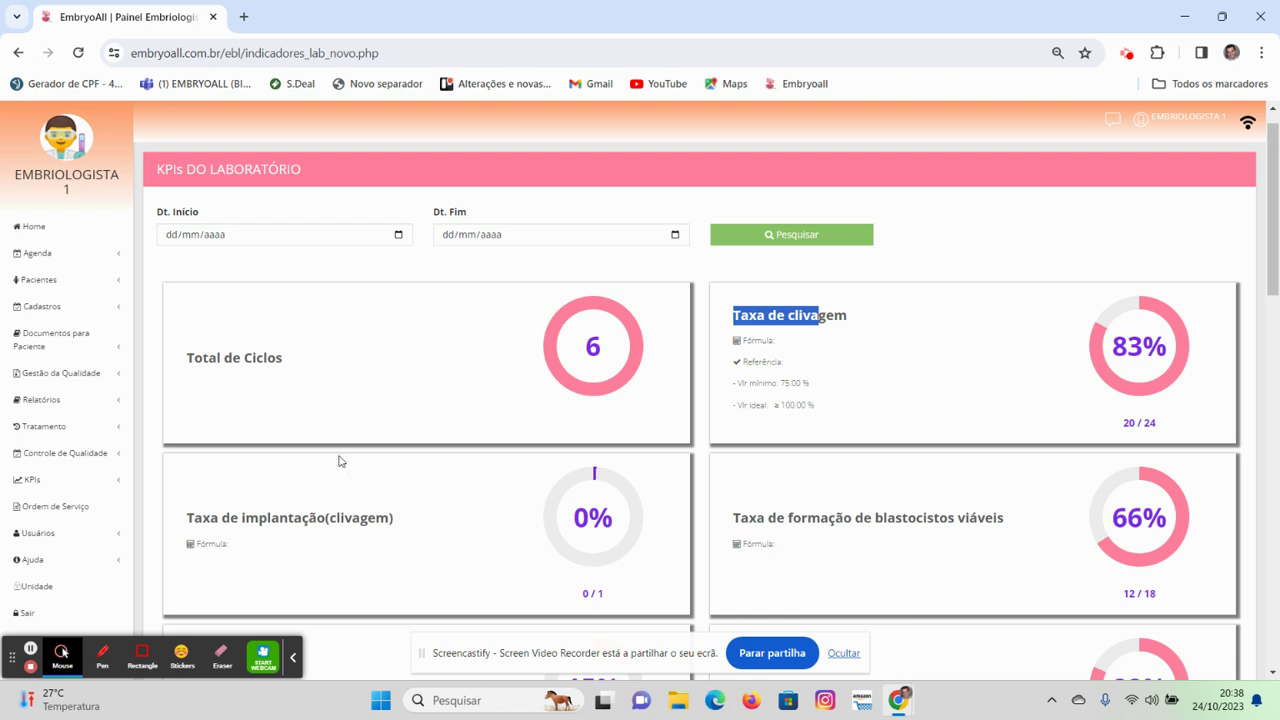
scroll(663, 437, down, 2)
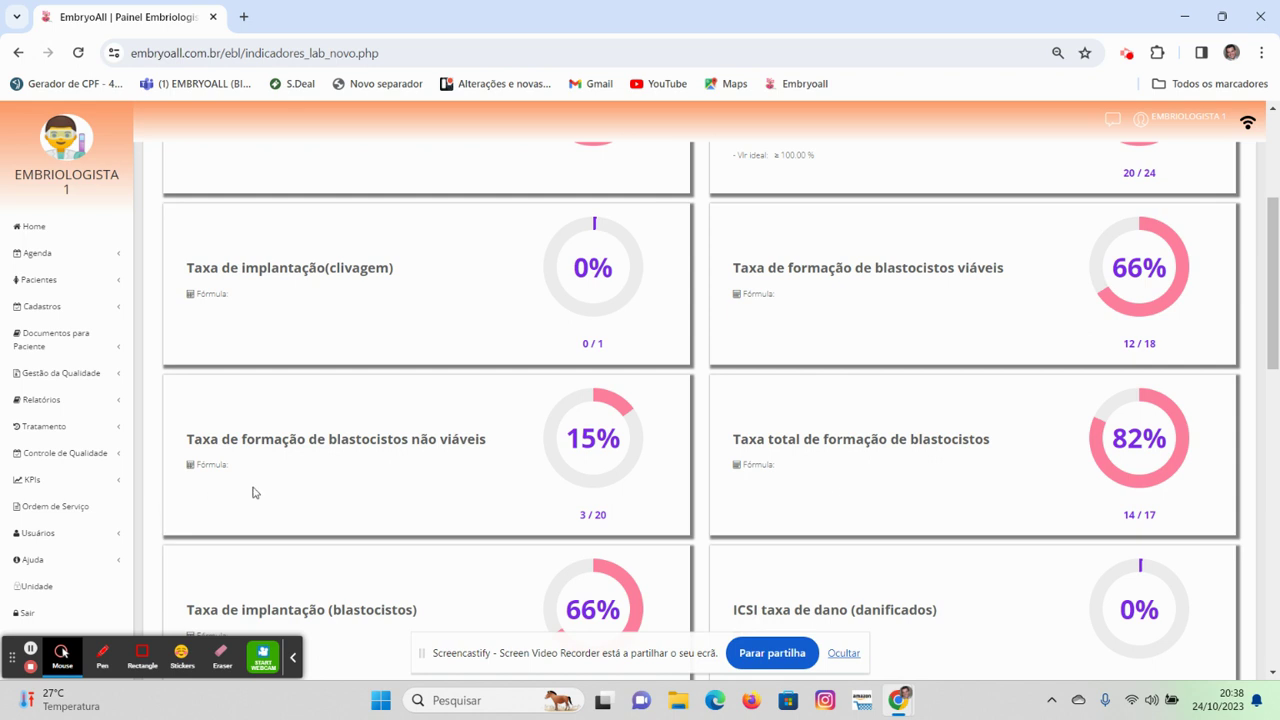
mouse_move(416, 470)
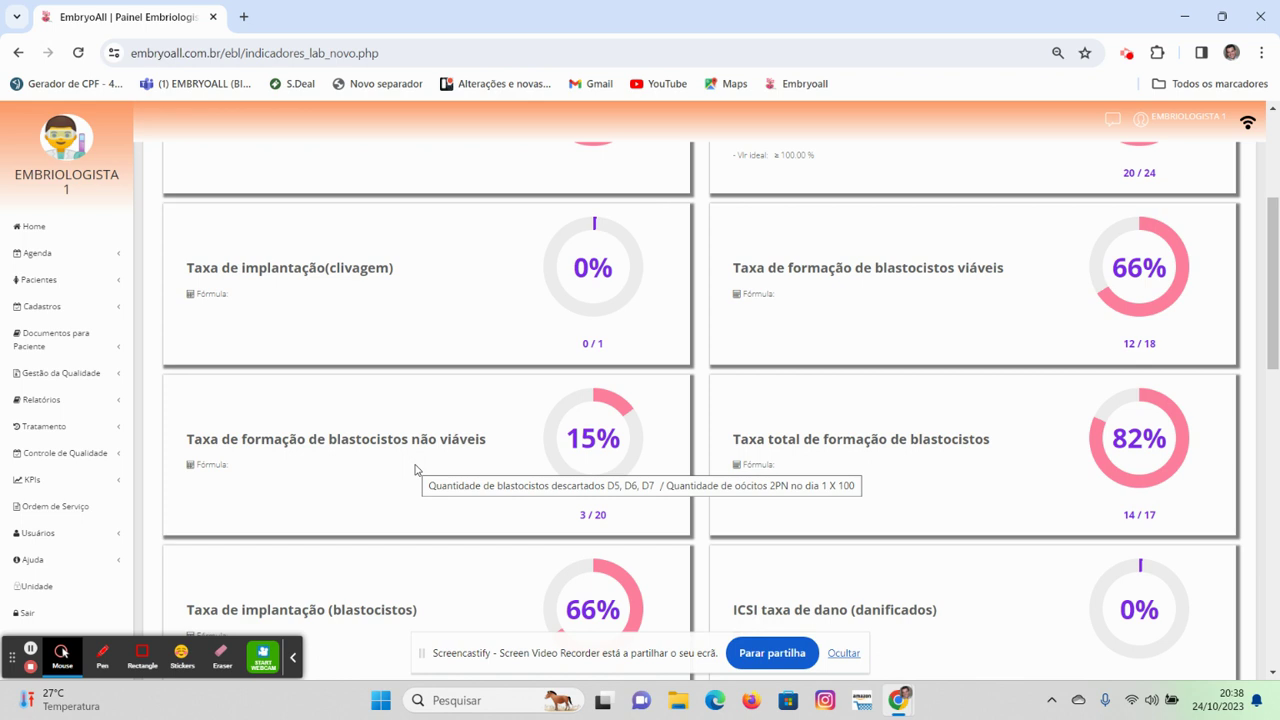
- Open the laboratory indicators configuration and review the formulas, divisors and ideal and minimum values, focusing on the Taxa de clivagem formula
click(55, 484)
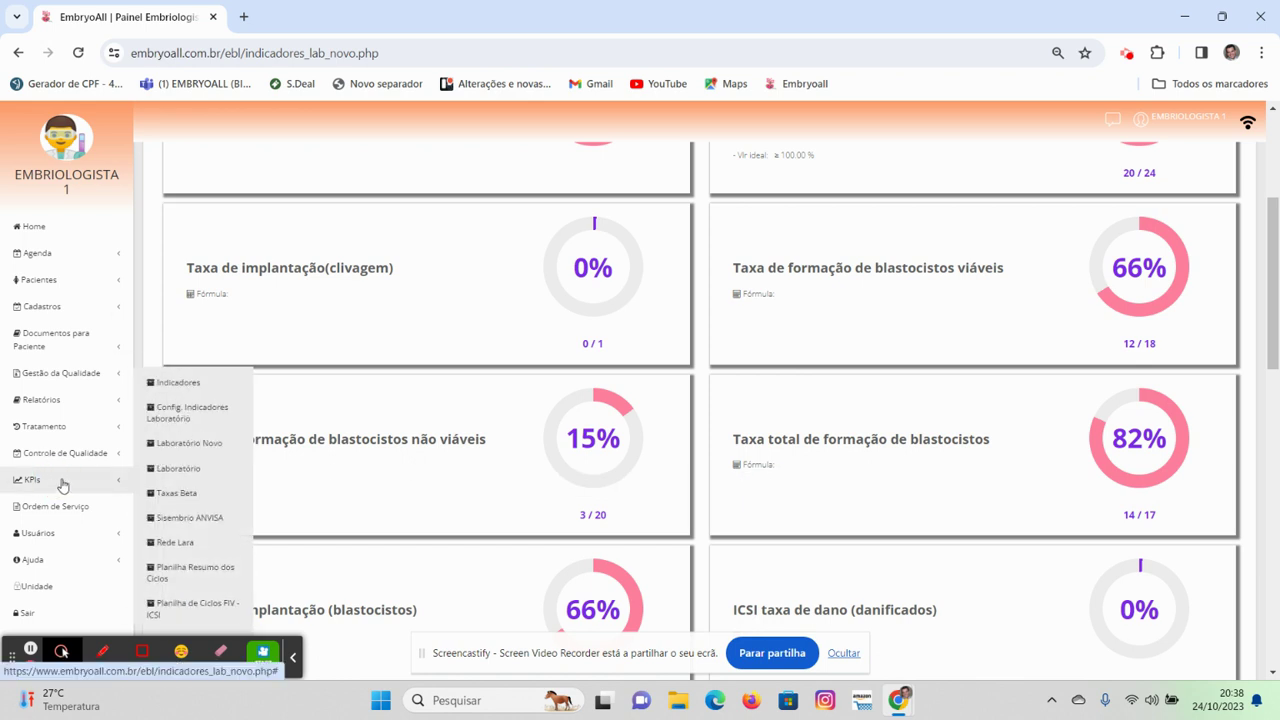
click(187, 427)
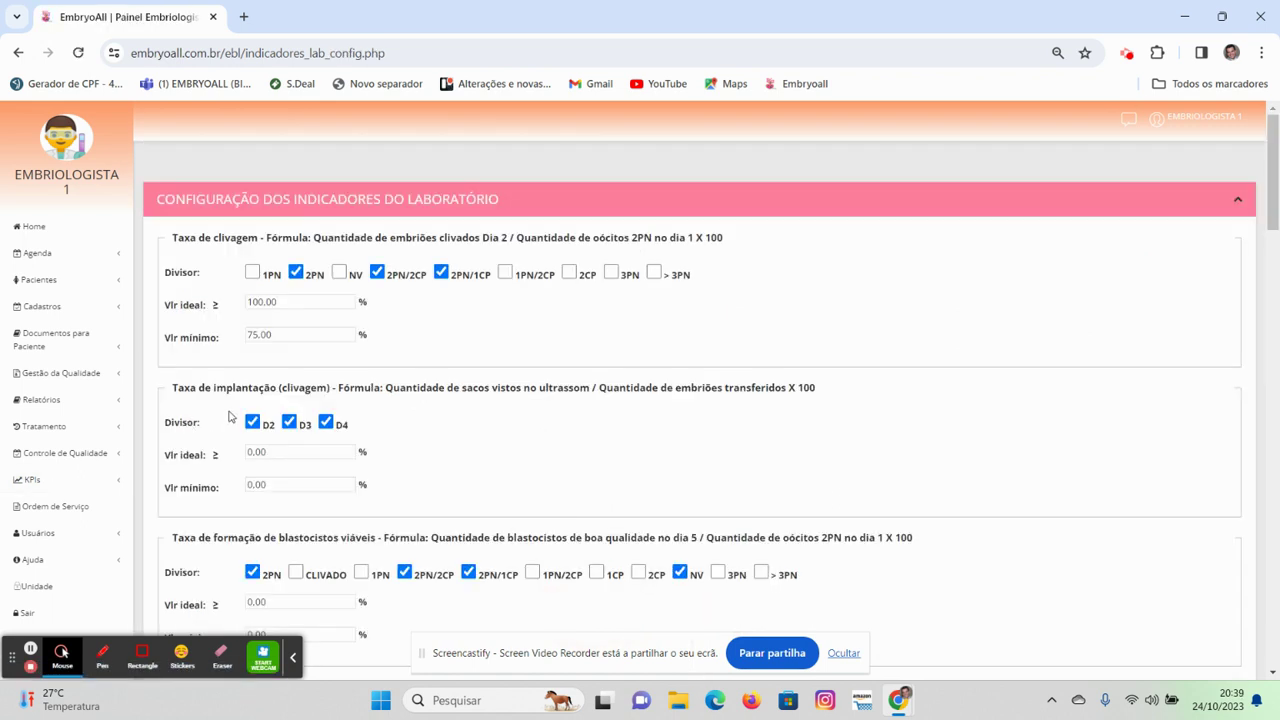
scroll(397, 340, down, 15)
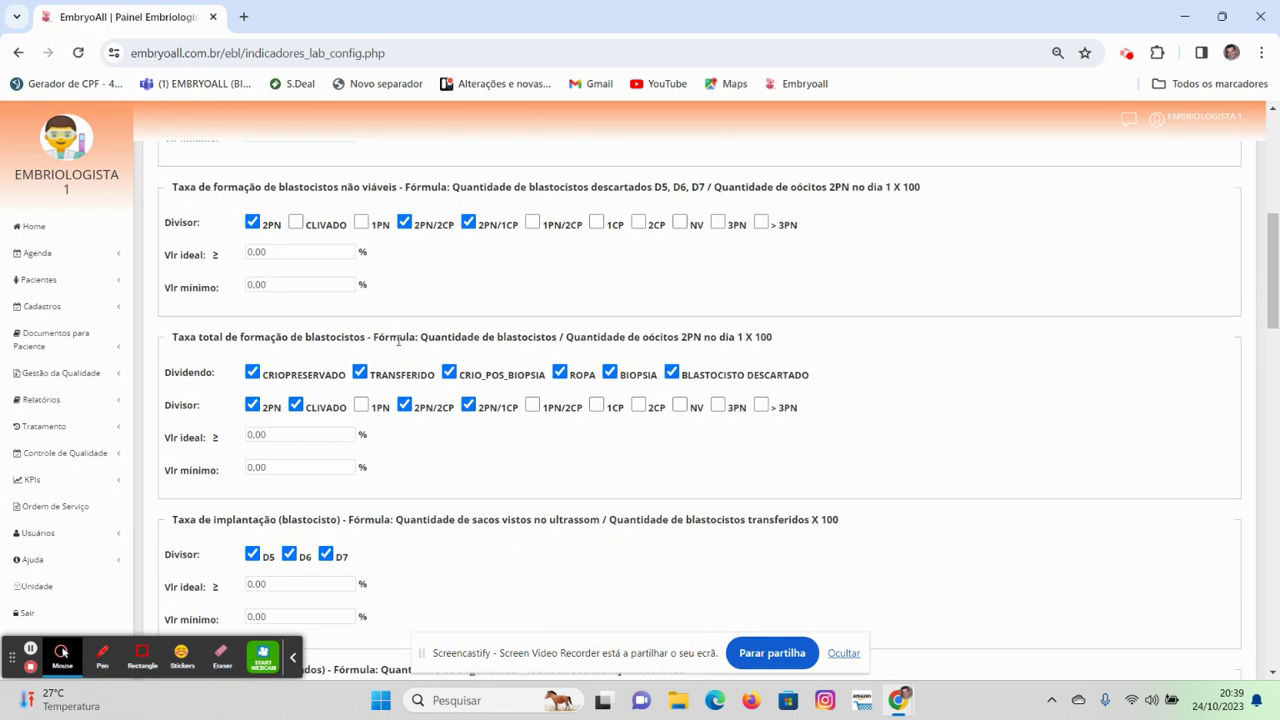
scroll(397, 360, up, 15)
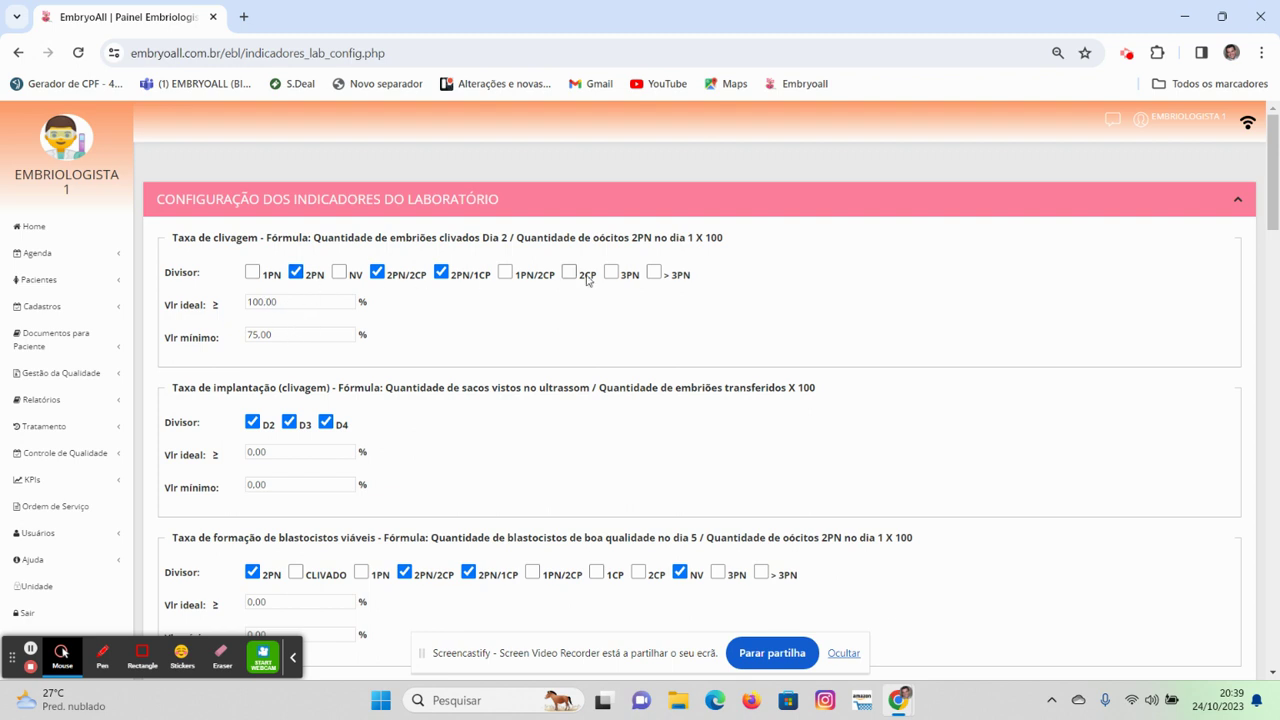
scroll(585, 280, down, 1)
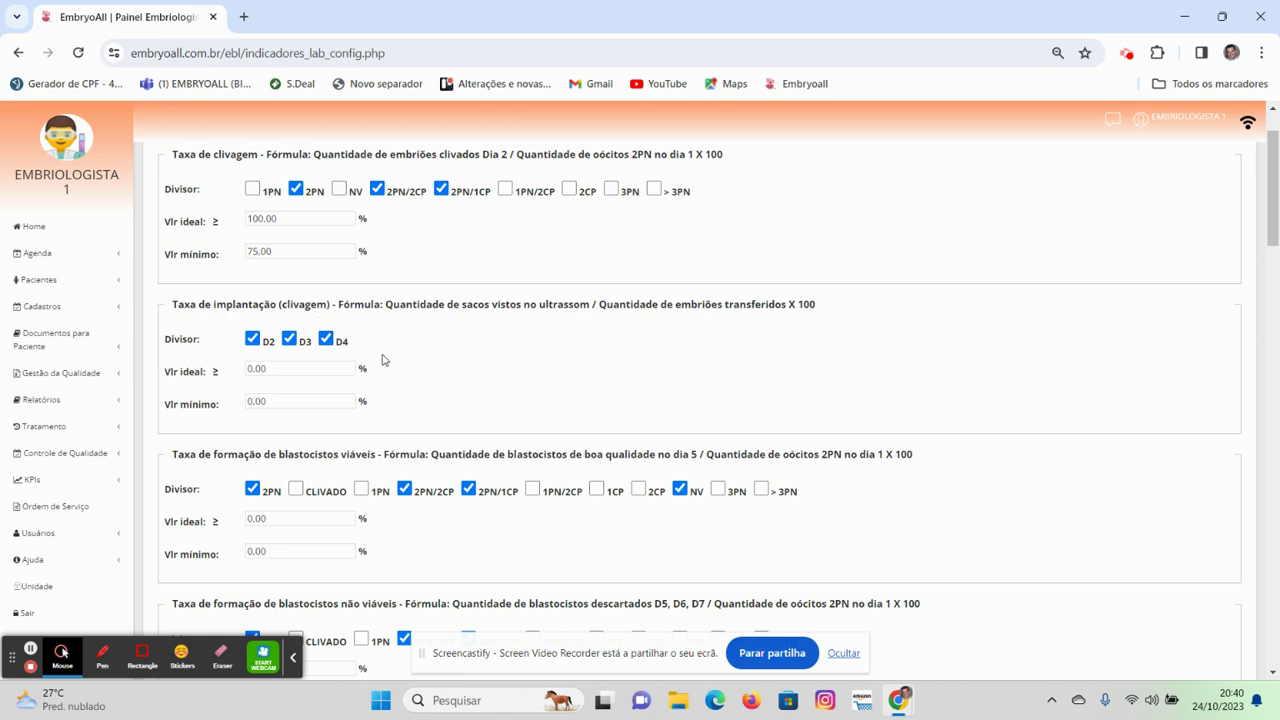
scroll(383, 306, up, 1)
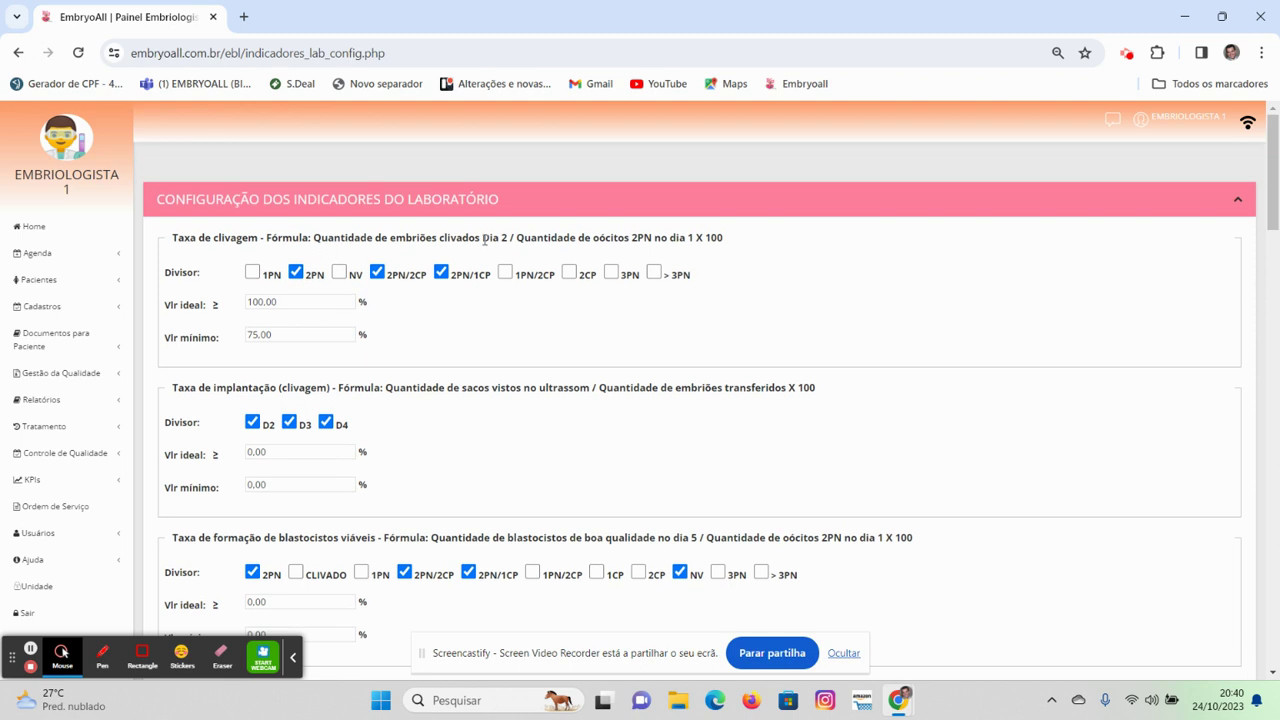
drag(328, 238, 471, 243)
click(468, 238)
- Return to the home page and open the list of laboratory treatments
click(40, 229)
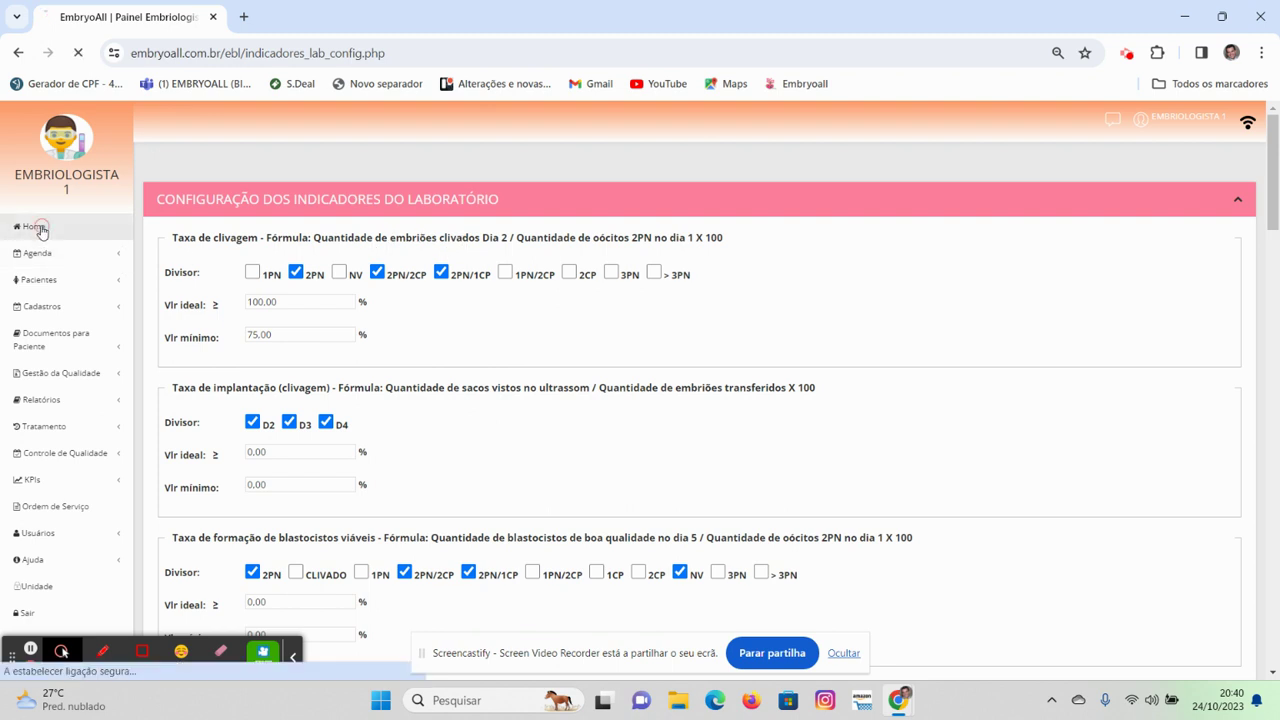
scroll(600, 456, down, 6)
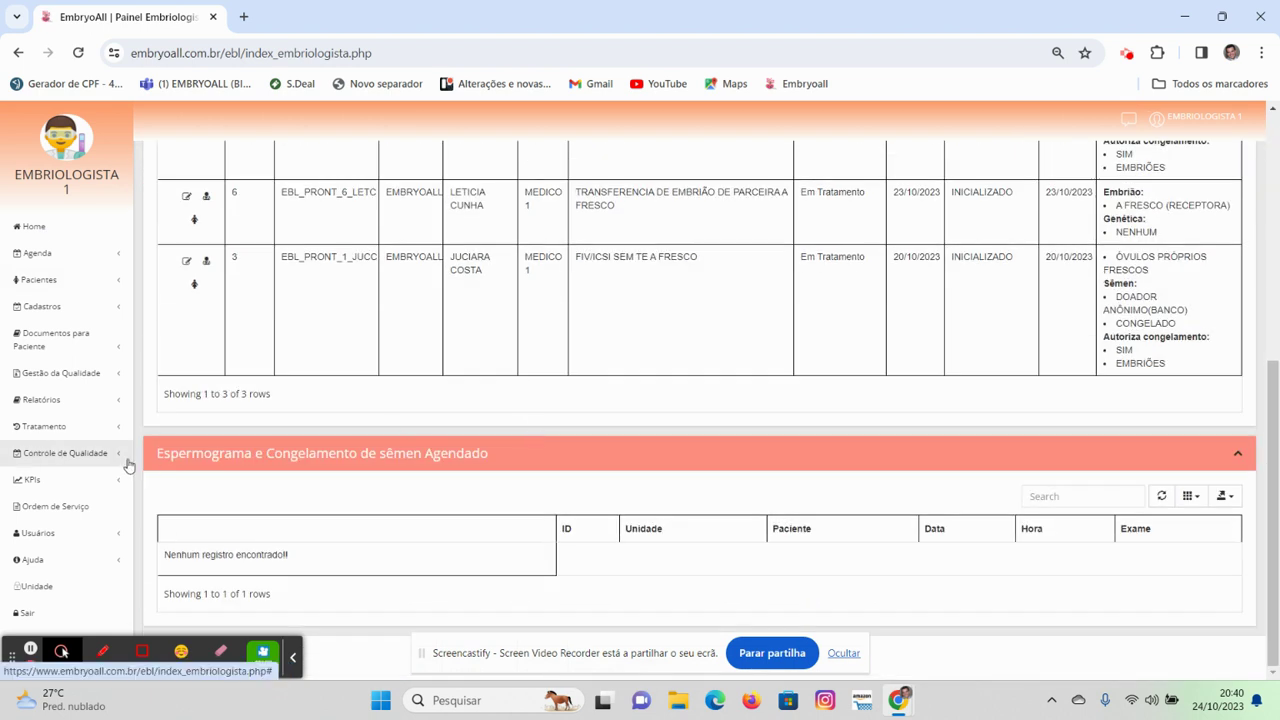
click(42, 428)
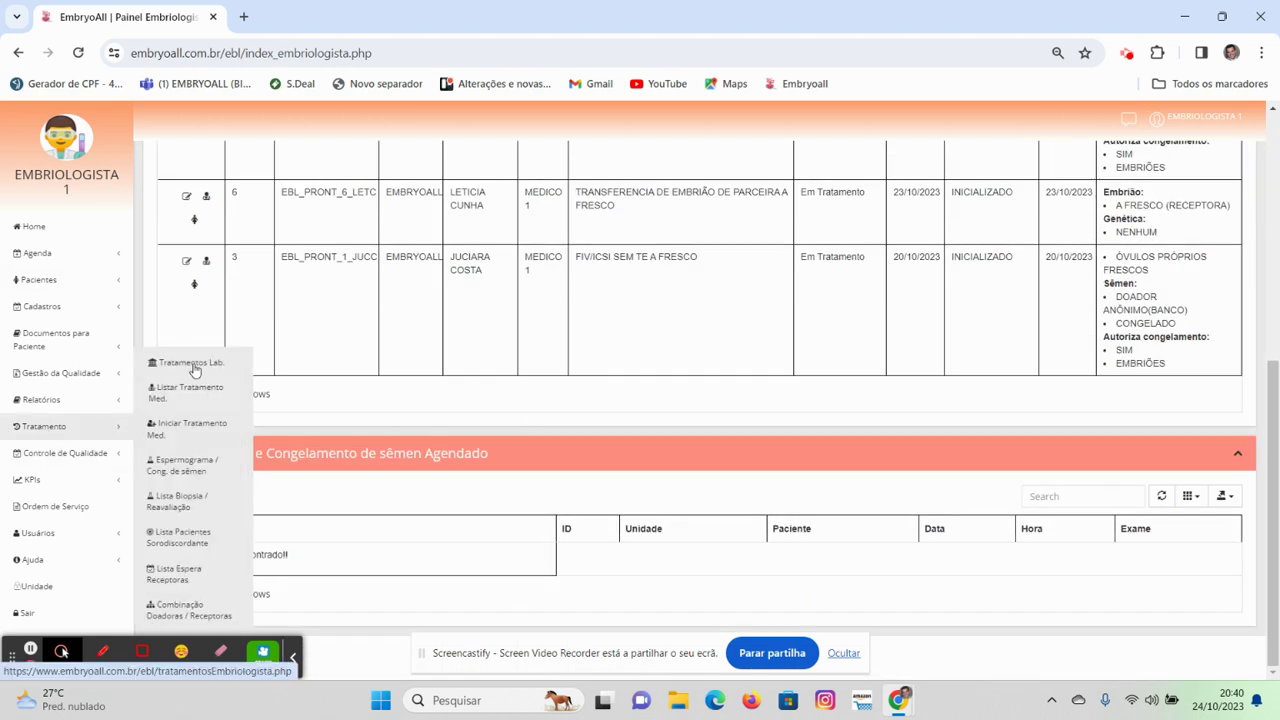
click(190, 368)
- Open the patient record of the finalized ICSI COM TE A FRESCO treatment, code 1, and go to its oocyte and embryo classification table
scroll(577, 410, down, 5)
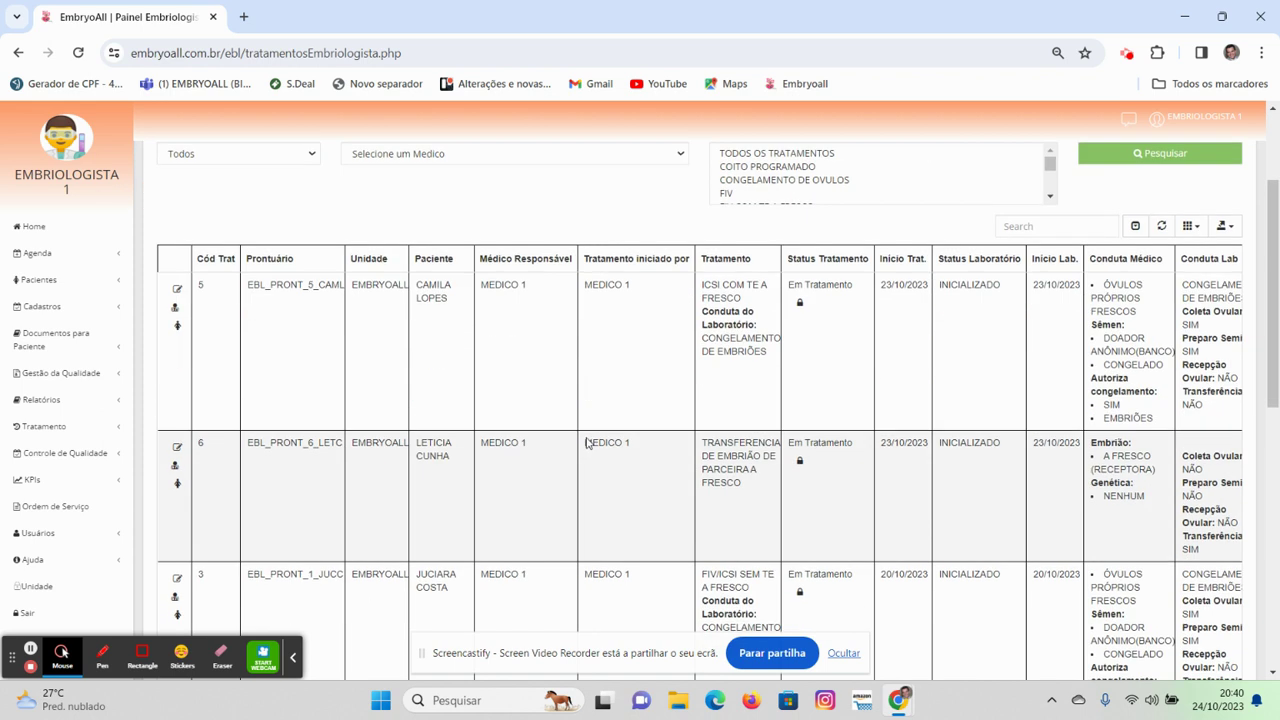
scroll(578, 441, down, 3)
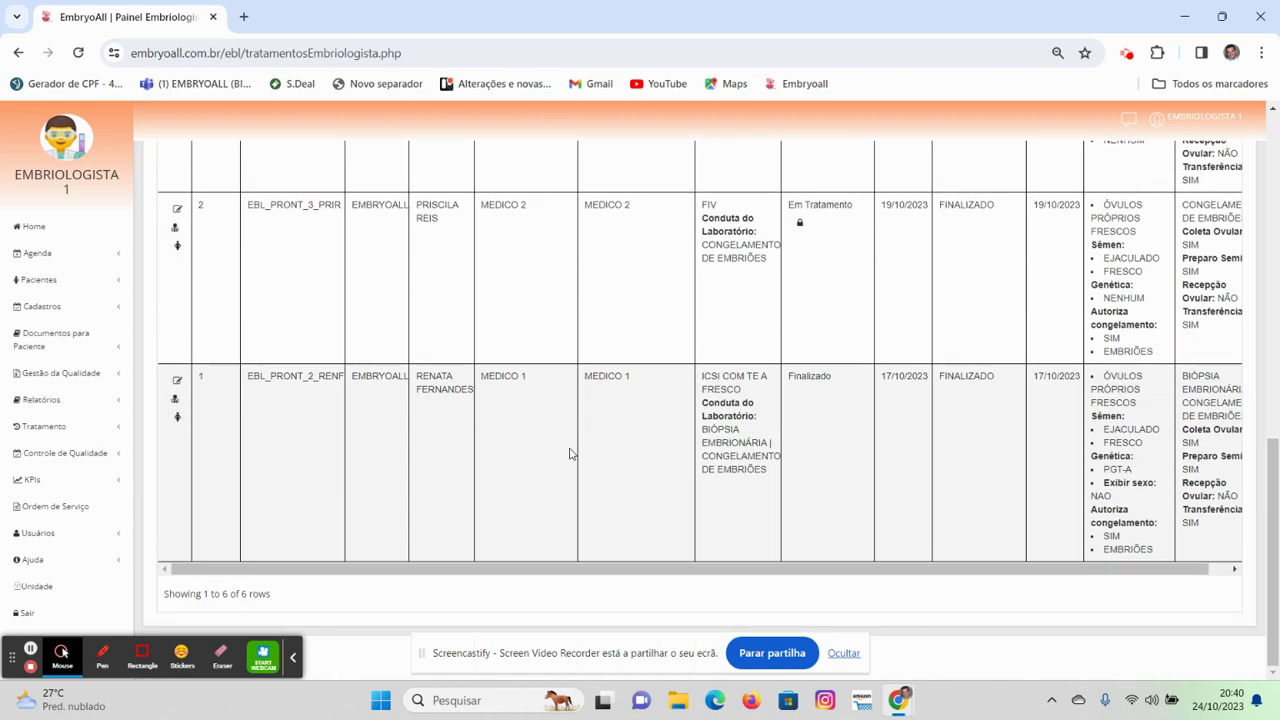
click(178, 381)
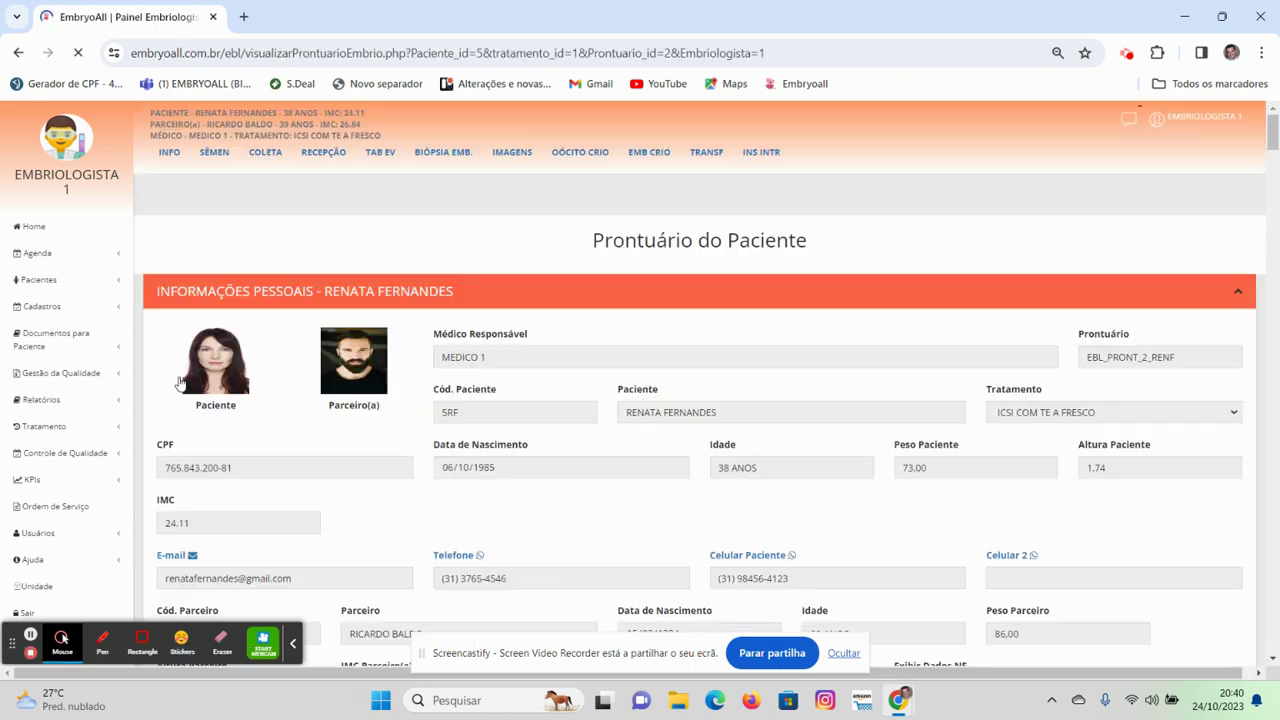
scroll(560, 396, down, 5)
scroll(567, 397, down, 5)
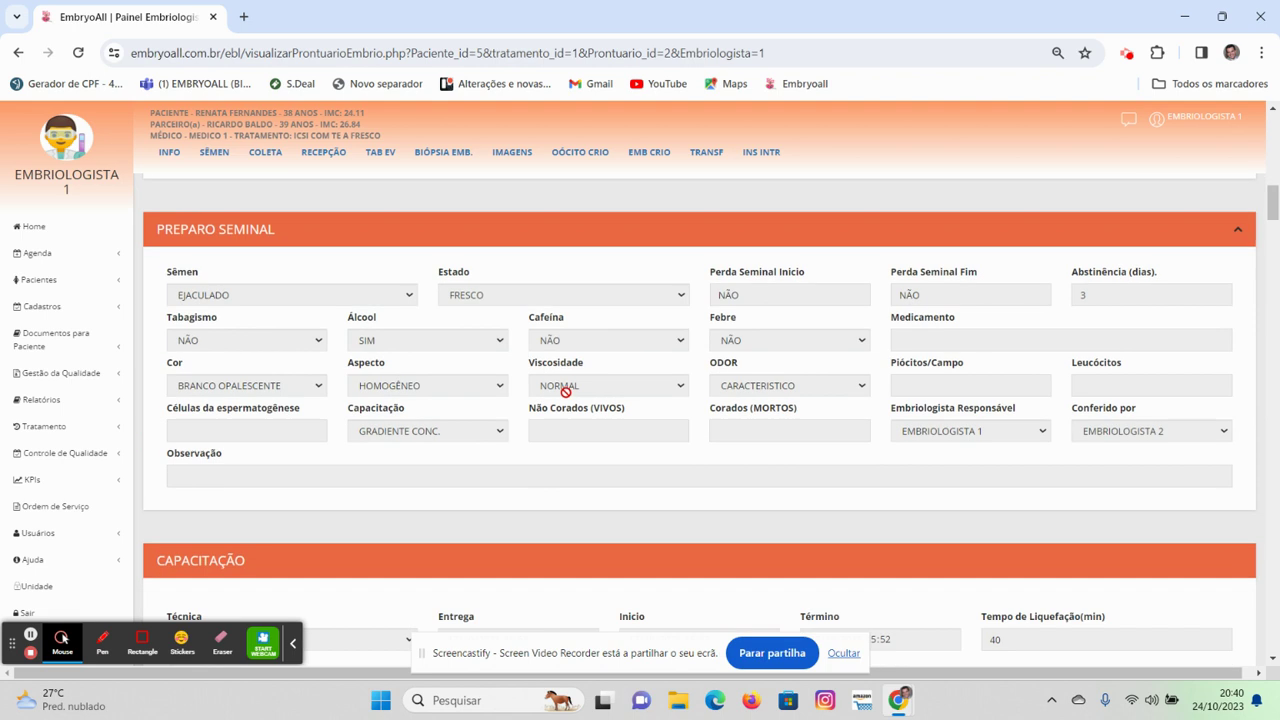
click(427, 160)
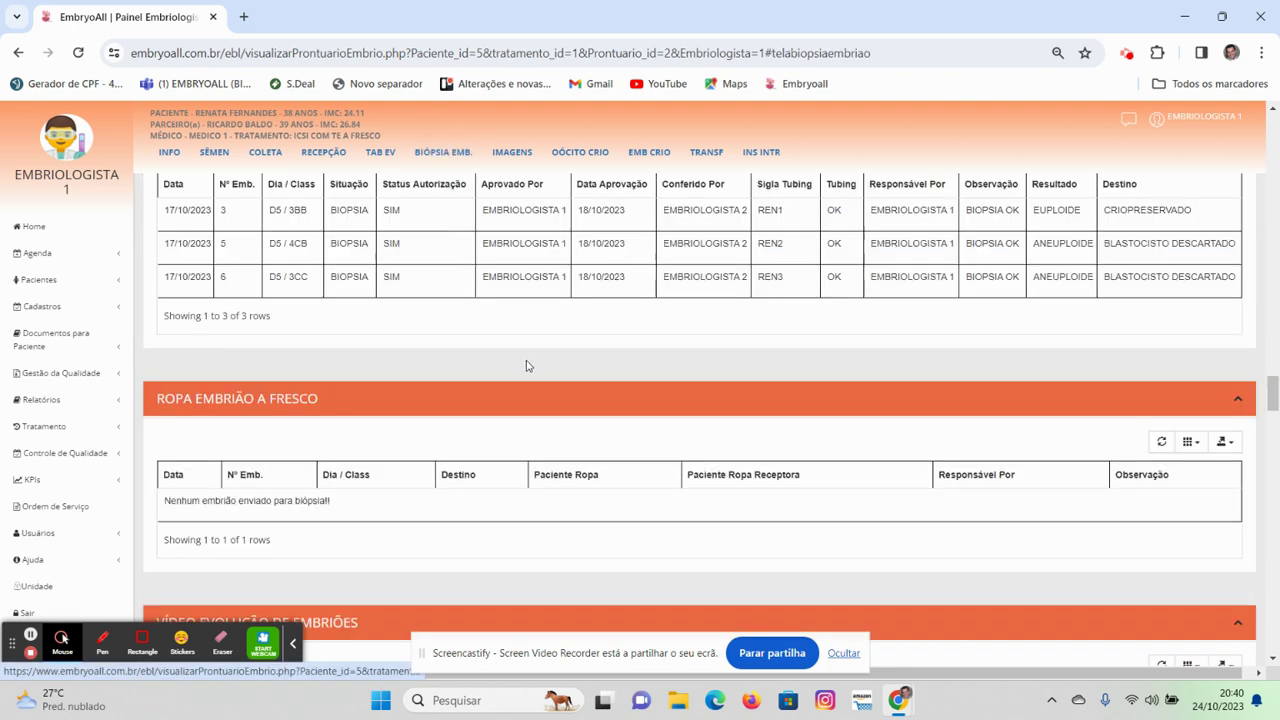
click(377, 158)
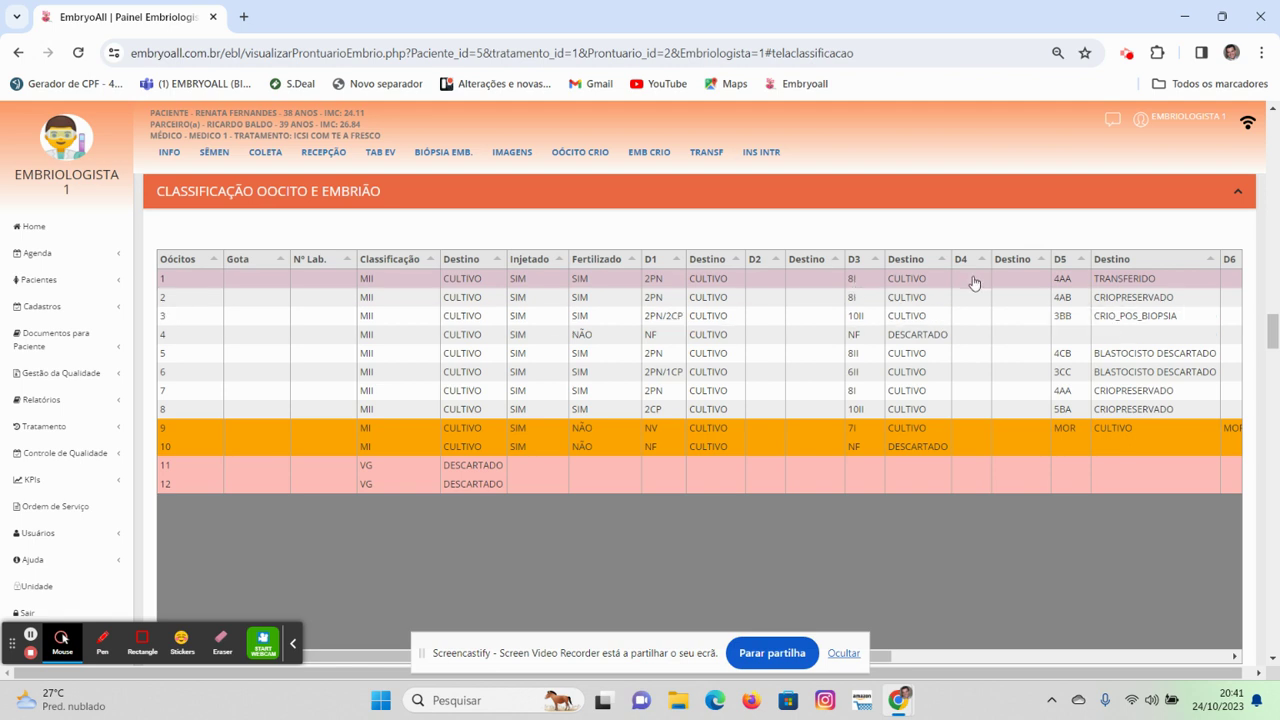
- Examine the destination options for oocyte 1 on D2 and for oocyte 4 on D5 and D4 without choosing any
click(823, 279)
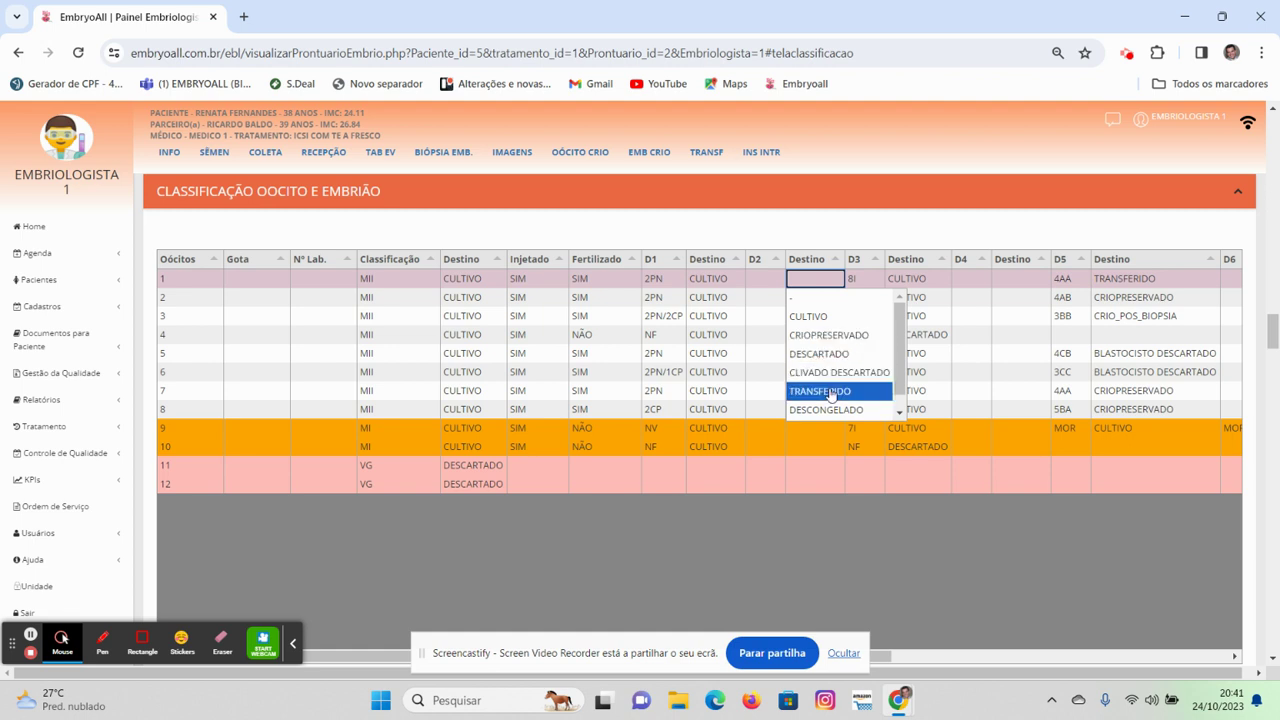
scroll(831, 396, down, 1)
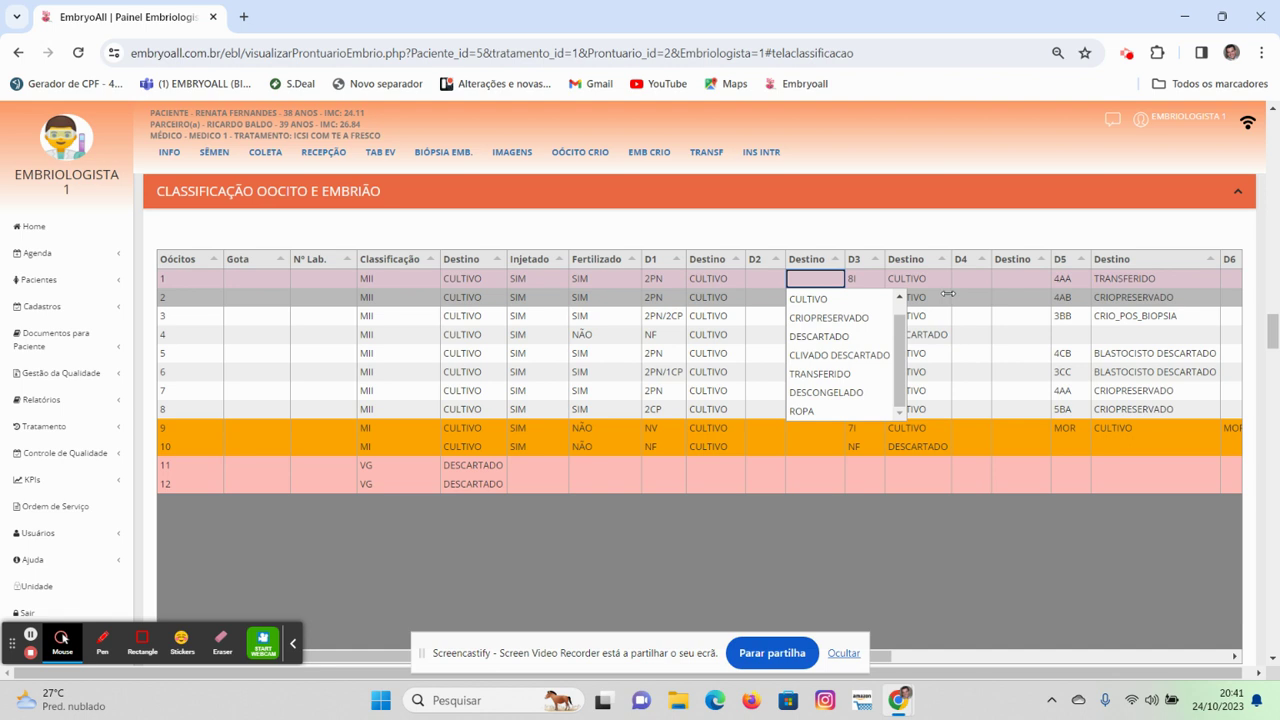
click(1107, 336)
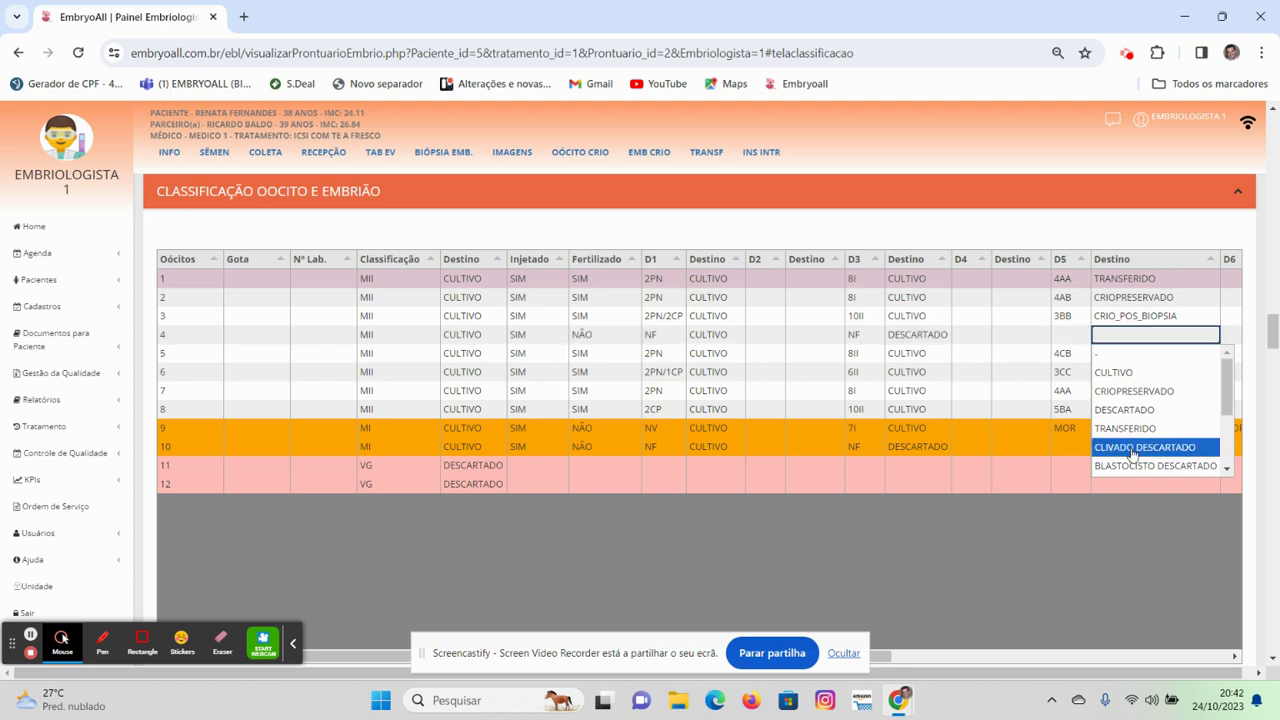
scroll(1133, 450, down, 3)
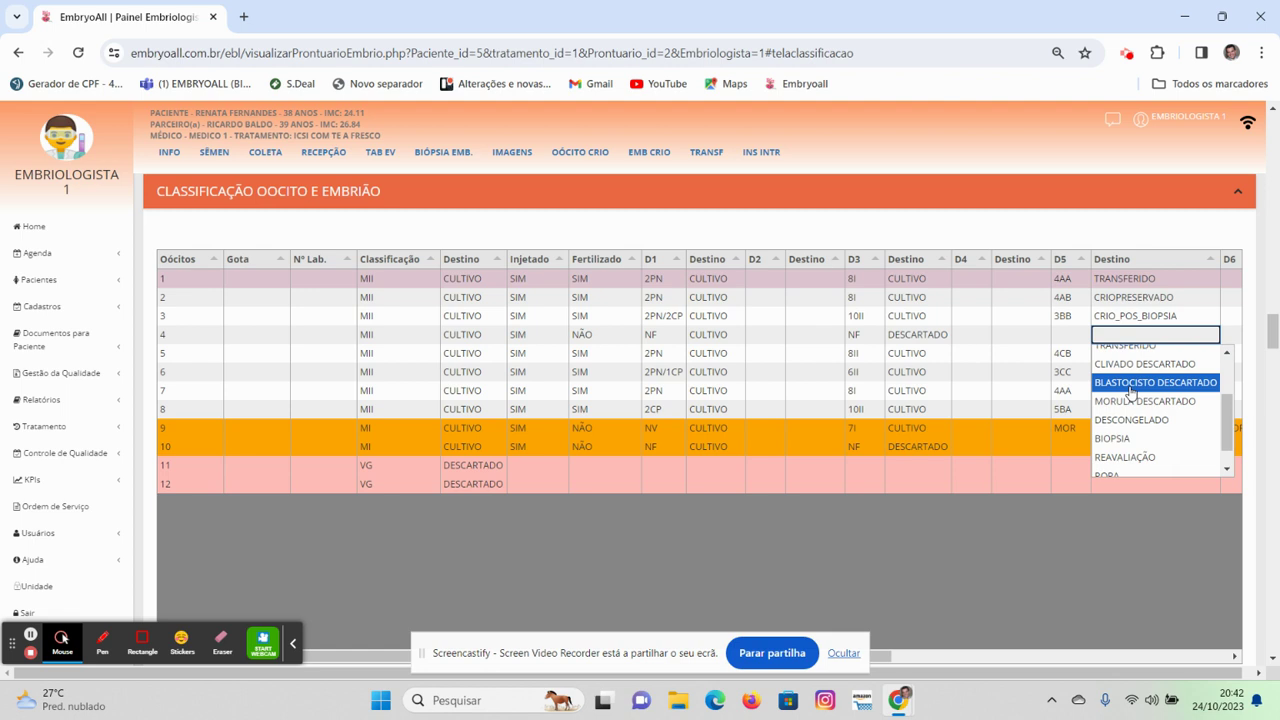
click(1013, 338)
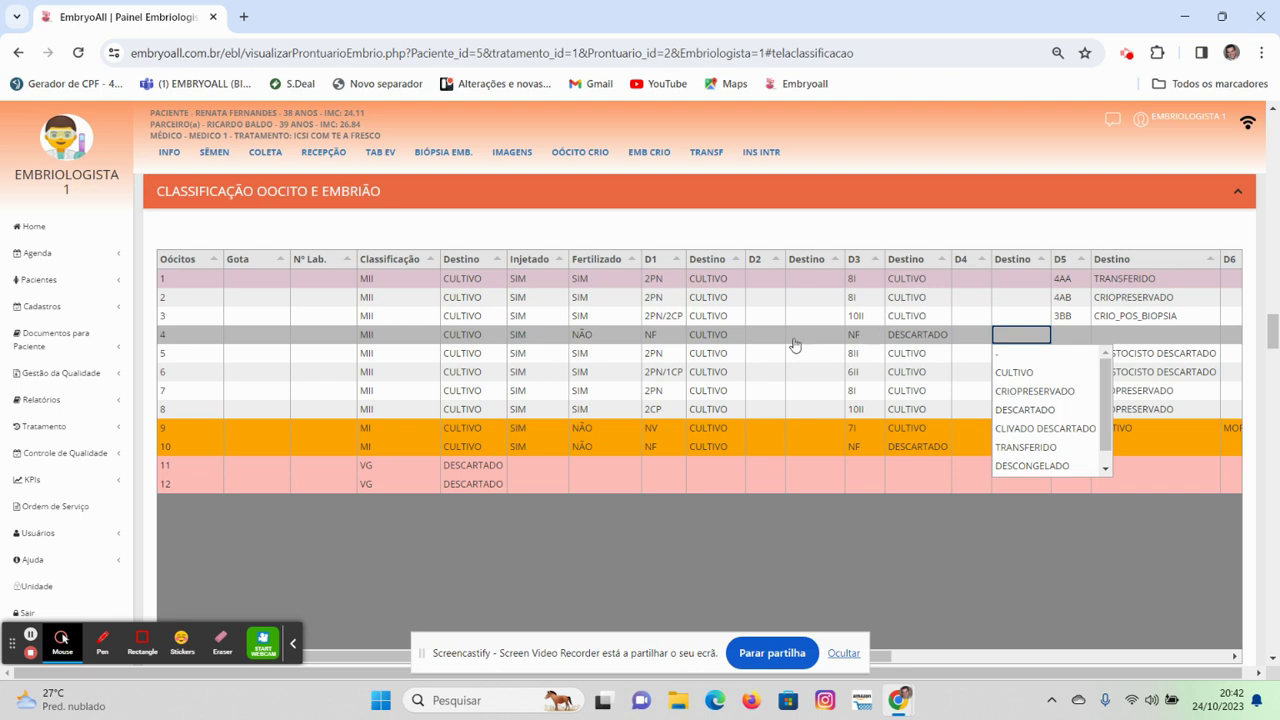
- Check the Fertilizado and D1 classification options for oocyte 4, leaving its values as they are
click(605, 337)
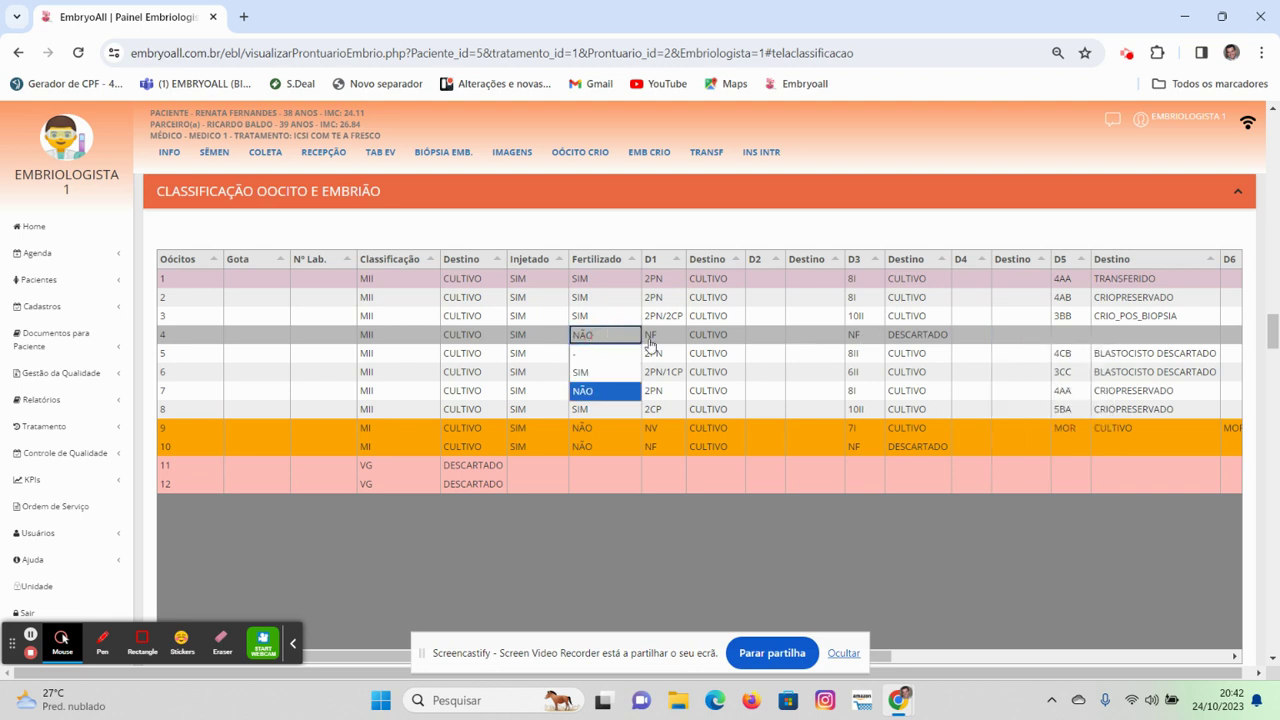
click(665, 336)
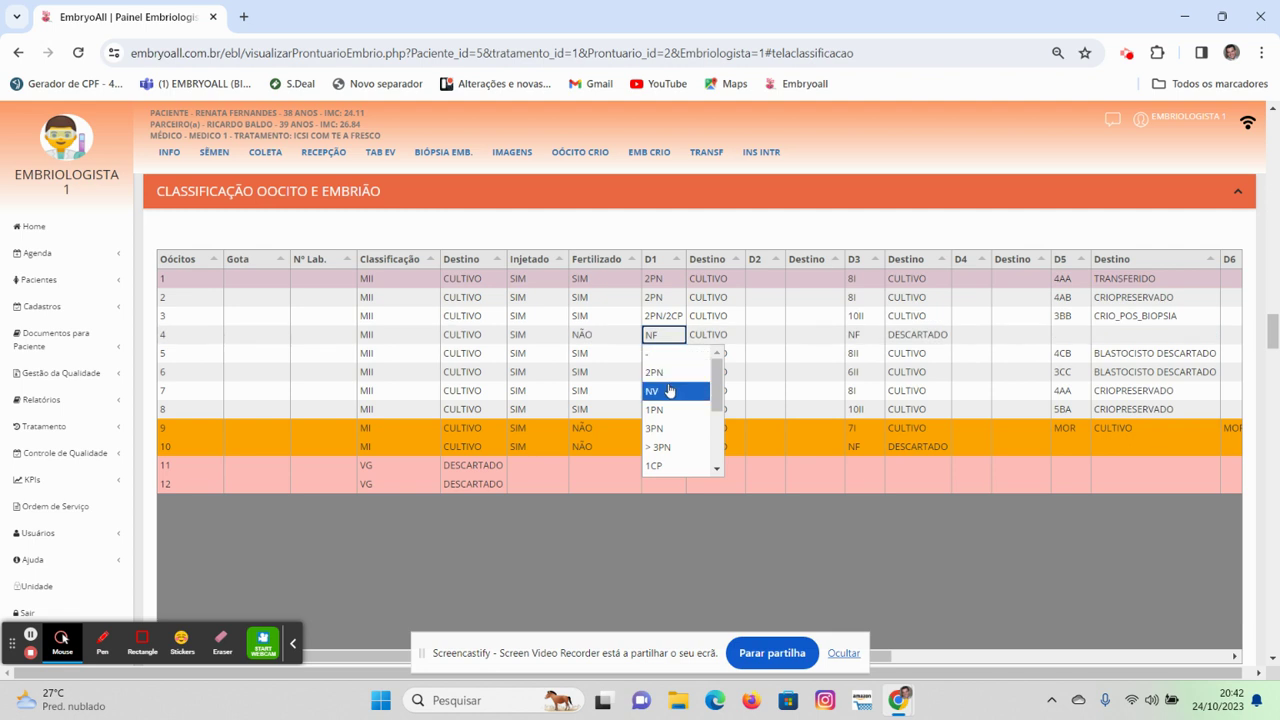
click(711, 232)
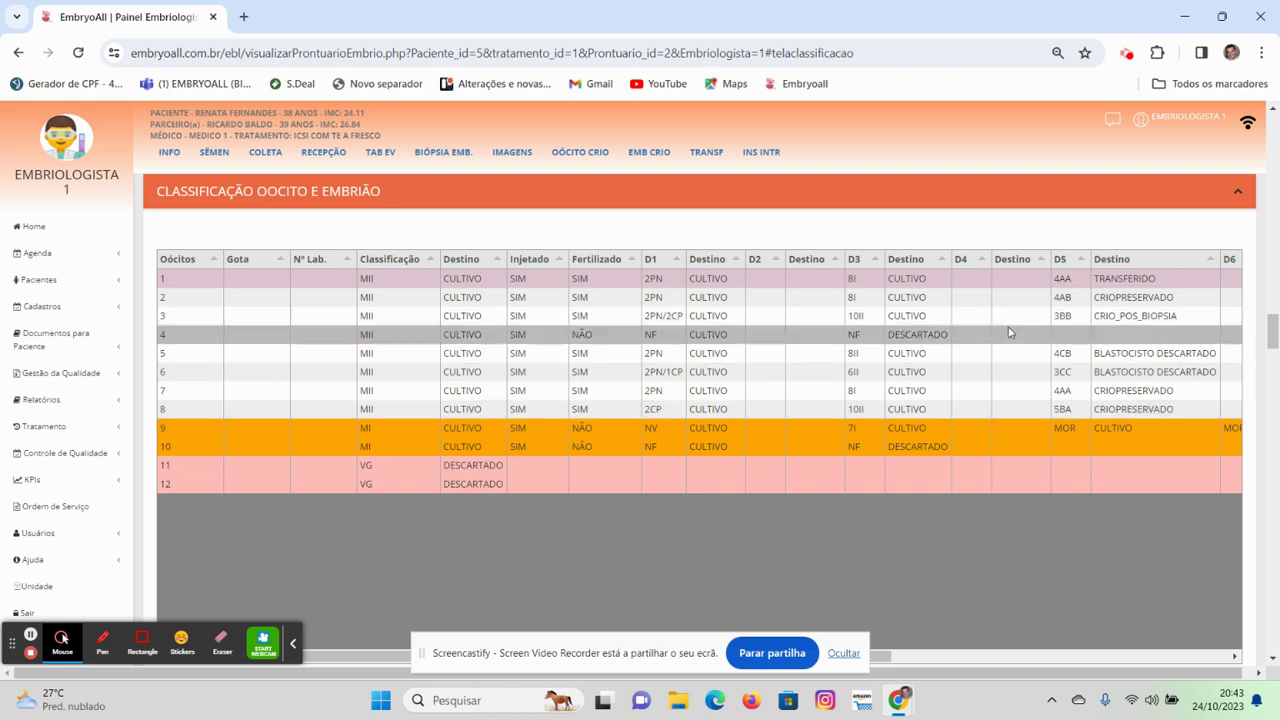
- Check the D3 destination options for oocyte 2 without choosing a different one
click(908, 299)
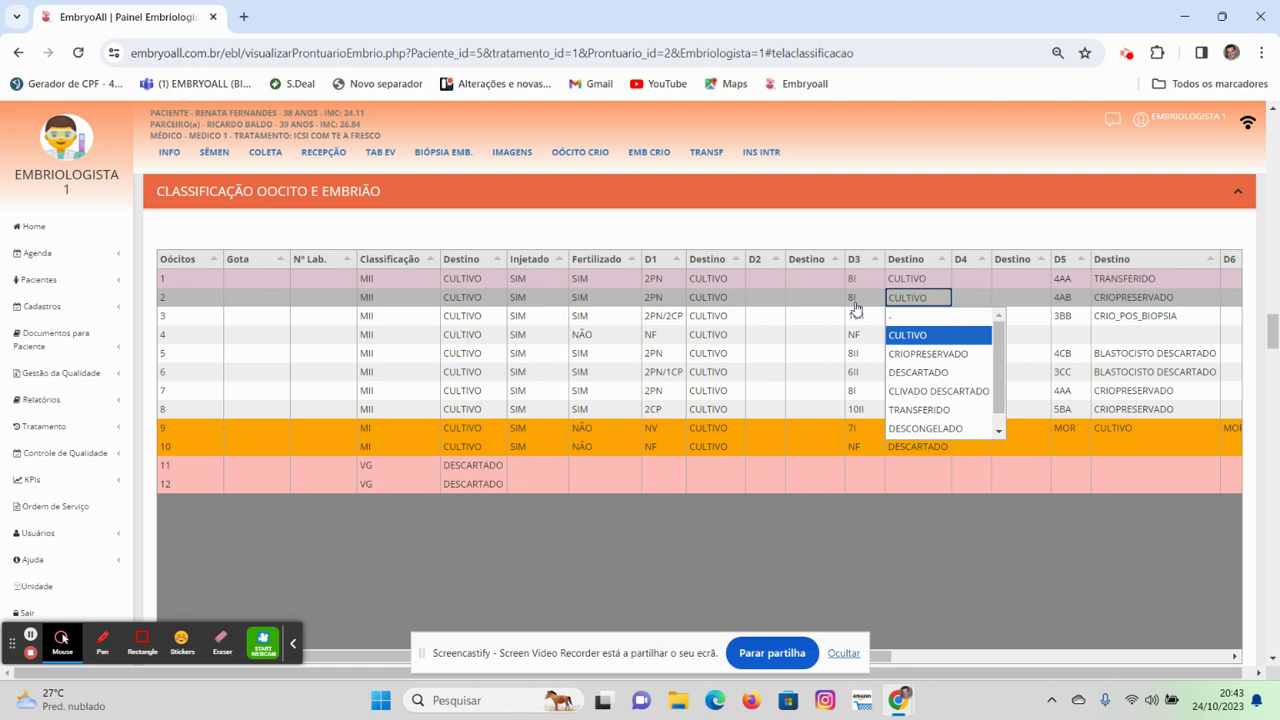
click(932, 238)
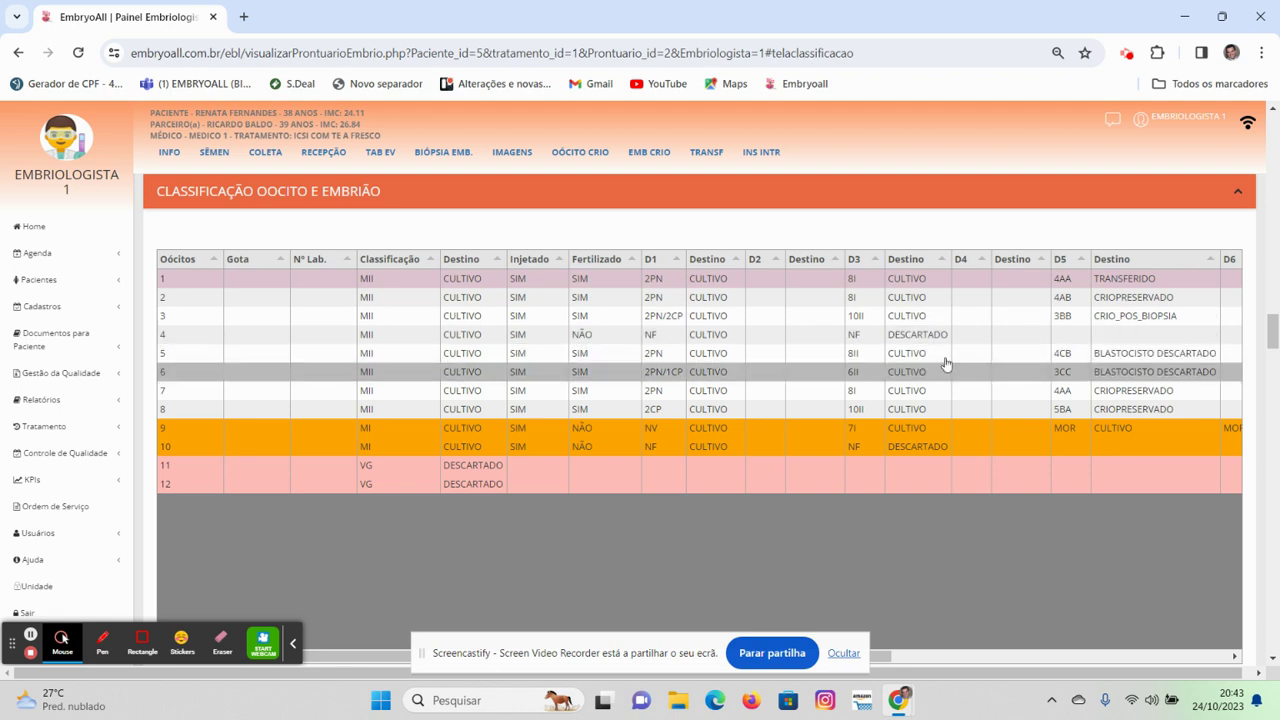
- Open the laboratory indicator configuration and review each rate's formula, dividend and divisor options, and ideal and minimum values through to the last one
click(44, 492)
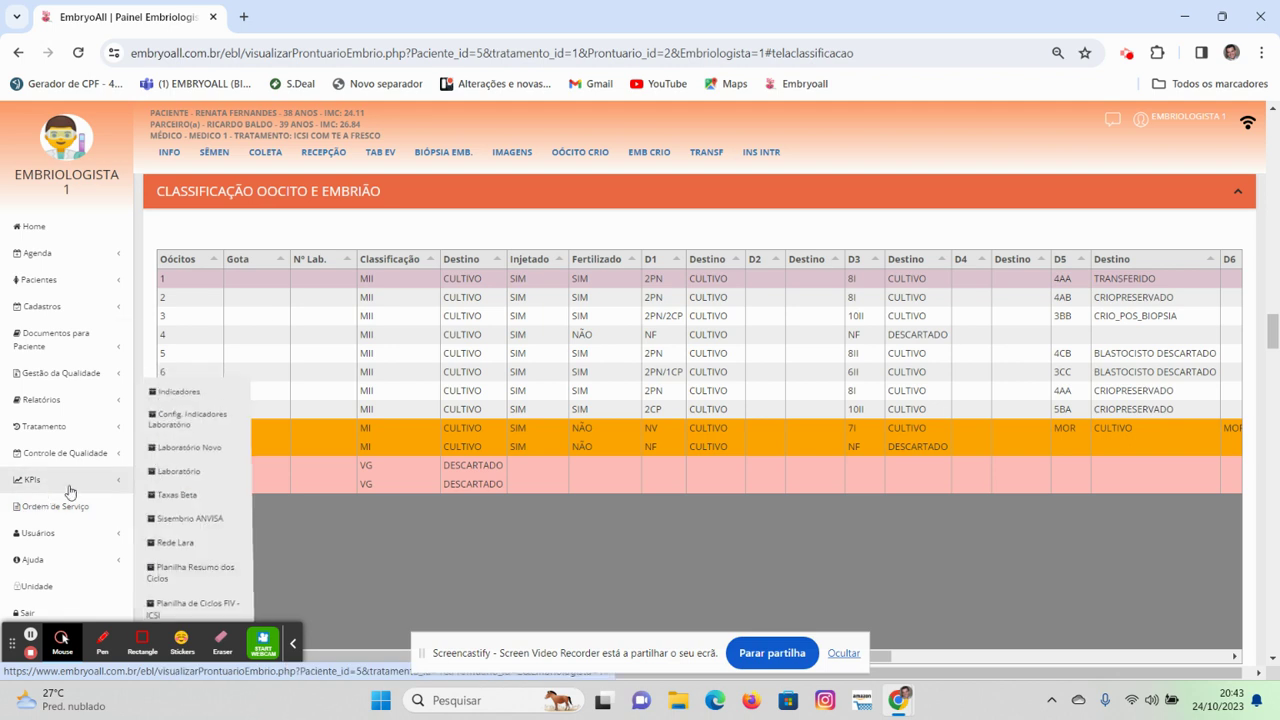
click(216, 445)
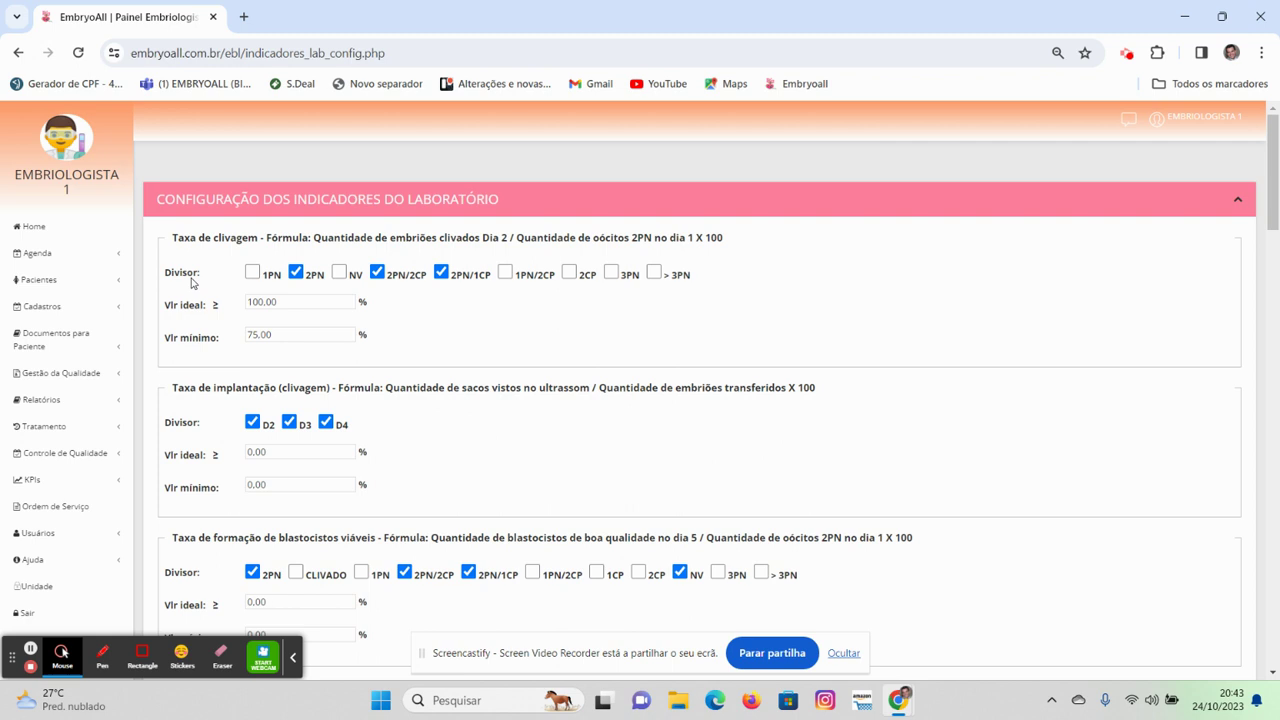
scroll(251, 423, down, 2)
scroll(251, 423, down, 2)
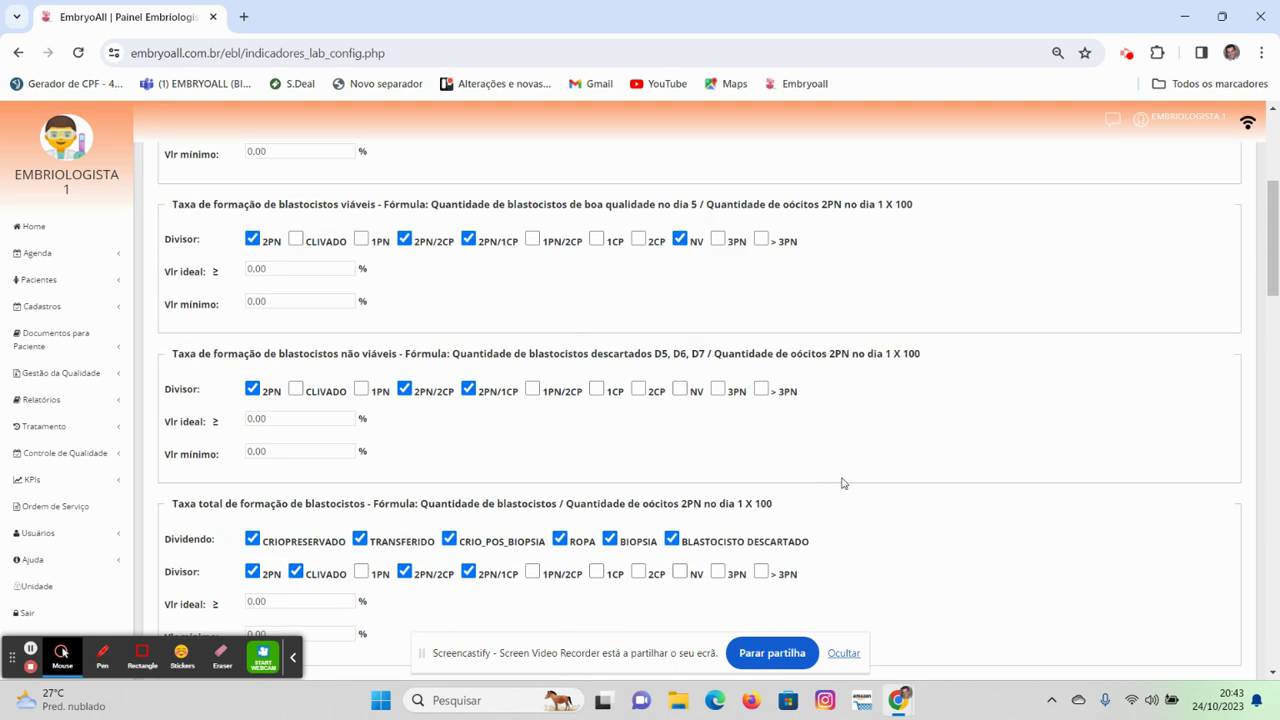
scroll(857, 483, down, 2)
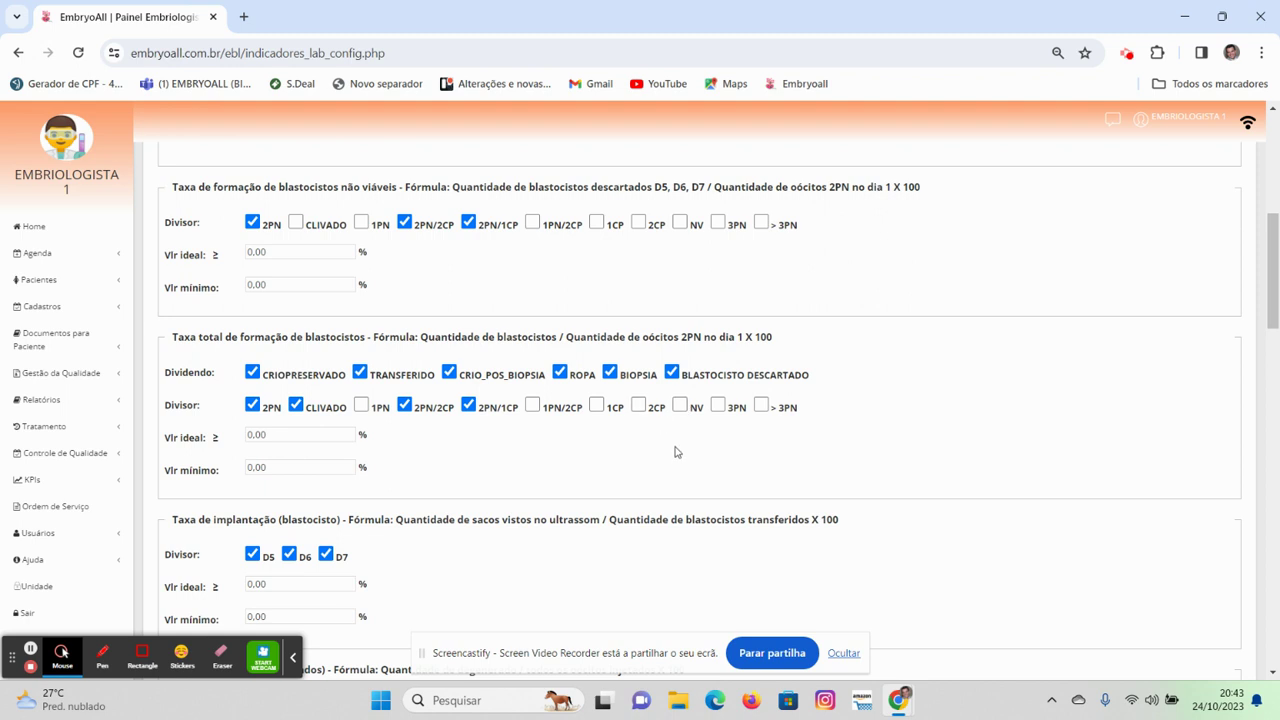
scroll(676, 455, down, 4)
scroll(646, 464, down, 6)
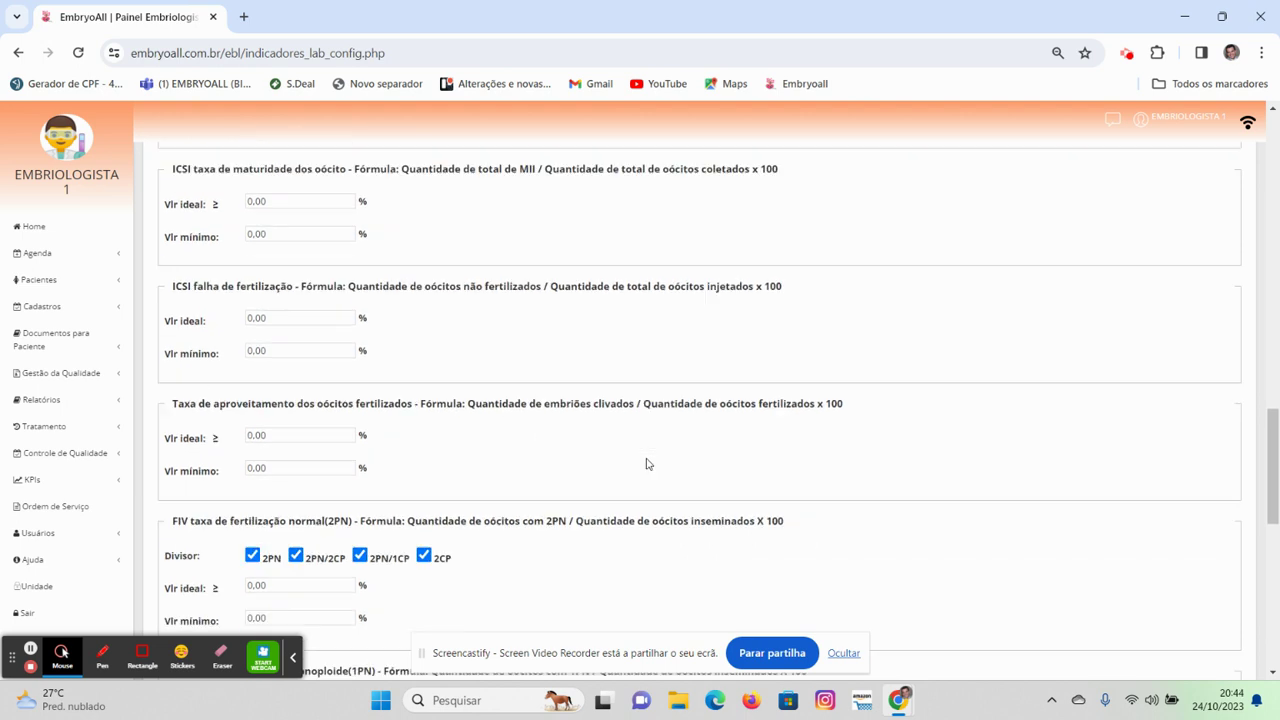
scroll(646, 464, down, 9)
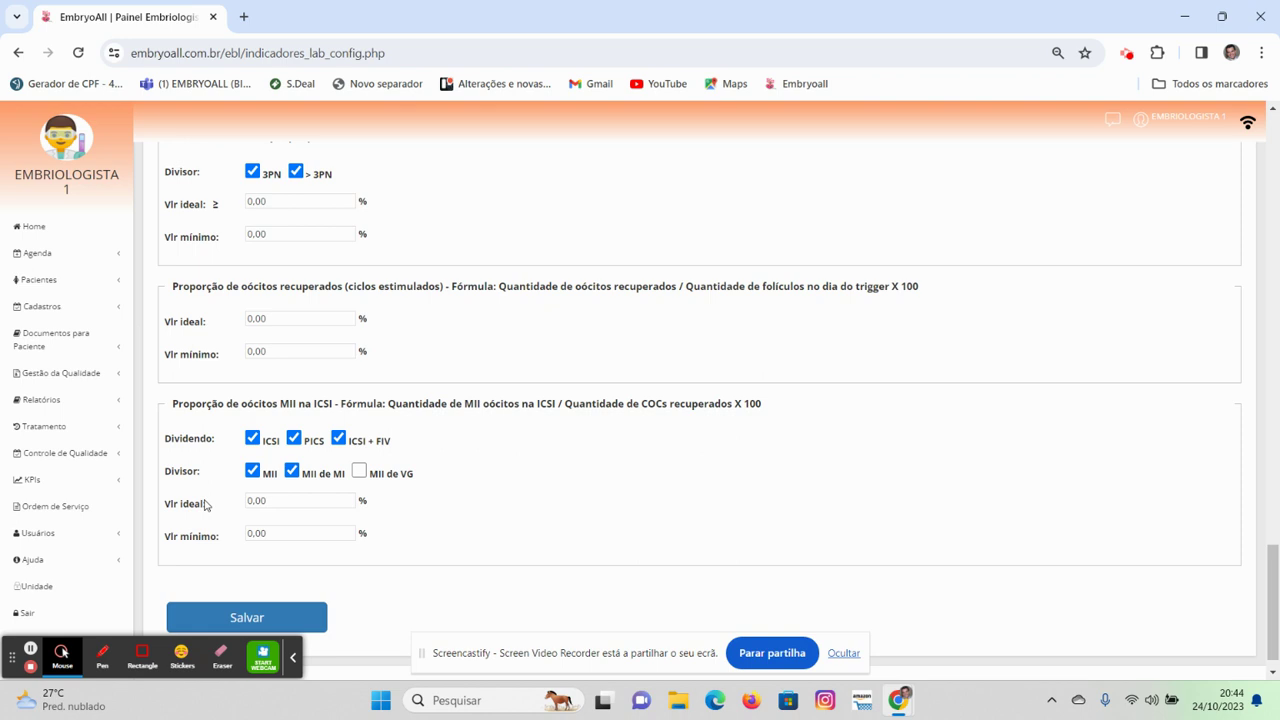
- Reload the laboratory indicator configuration and open the Indicadores de Laboratório summary by age group
click(63, 482)
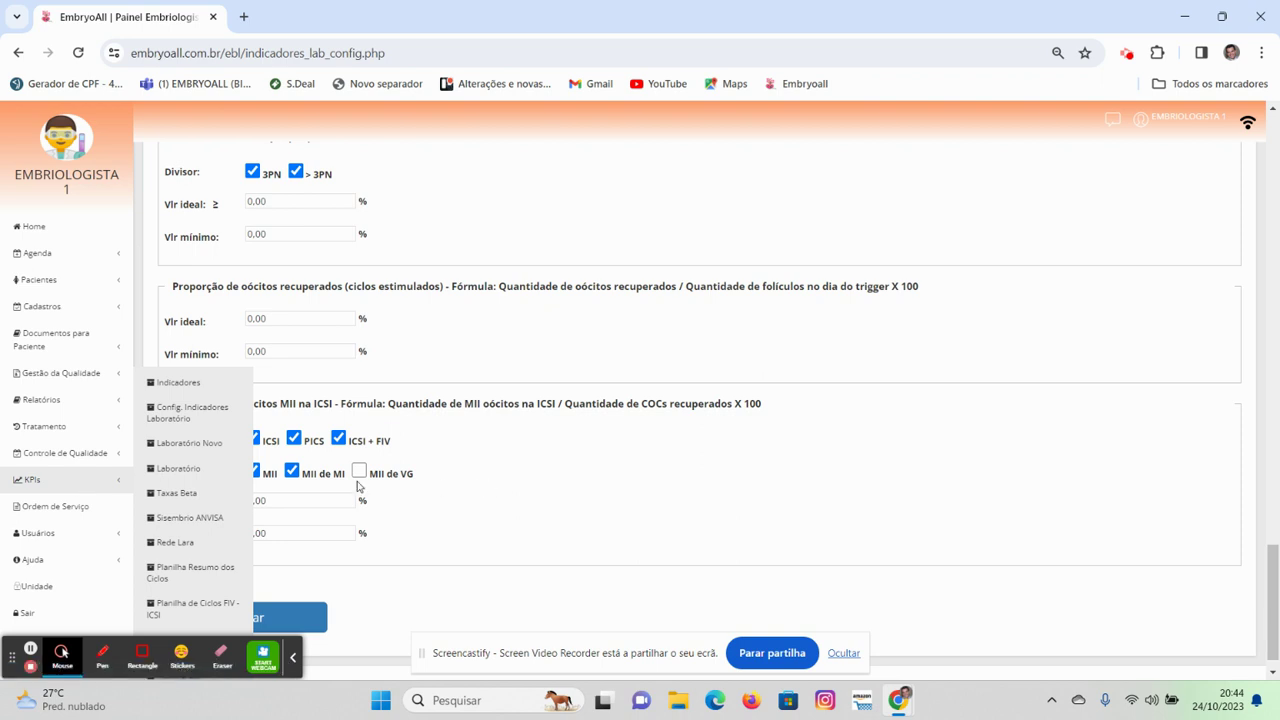
click(193, 418)
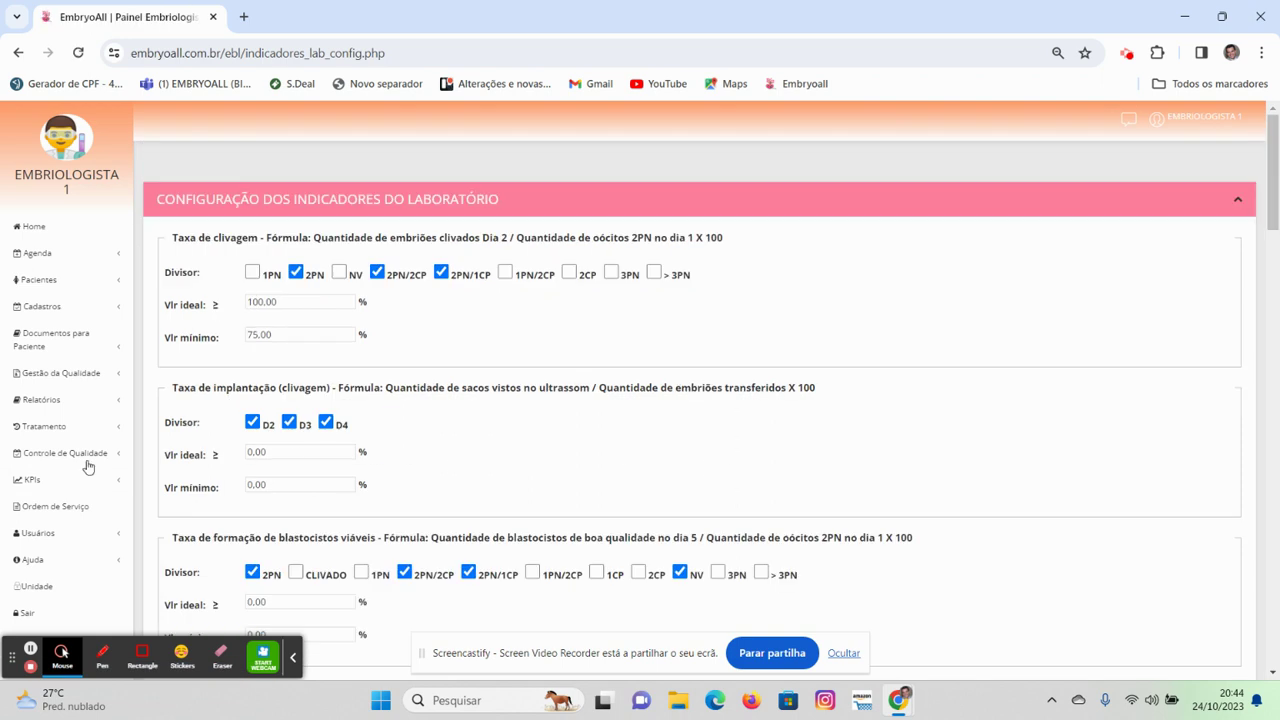
click(43, 486)
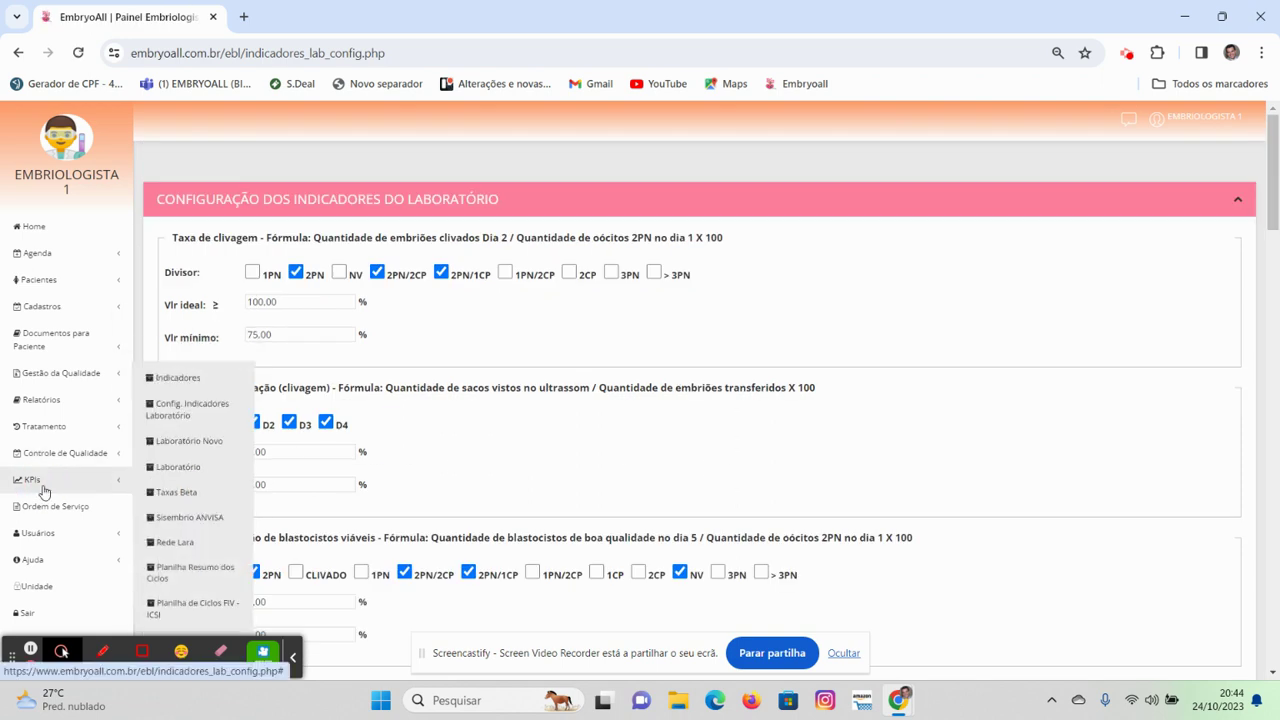
click(169, 393)
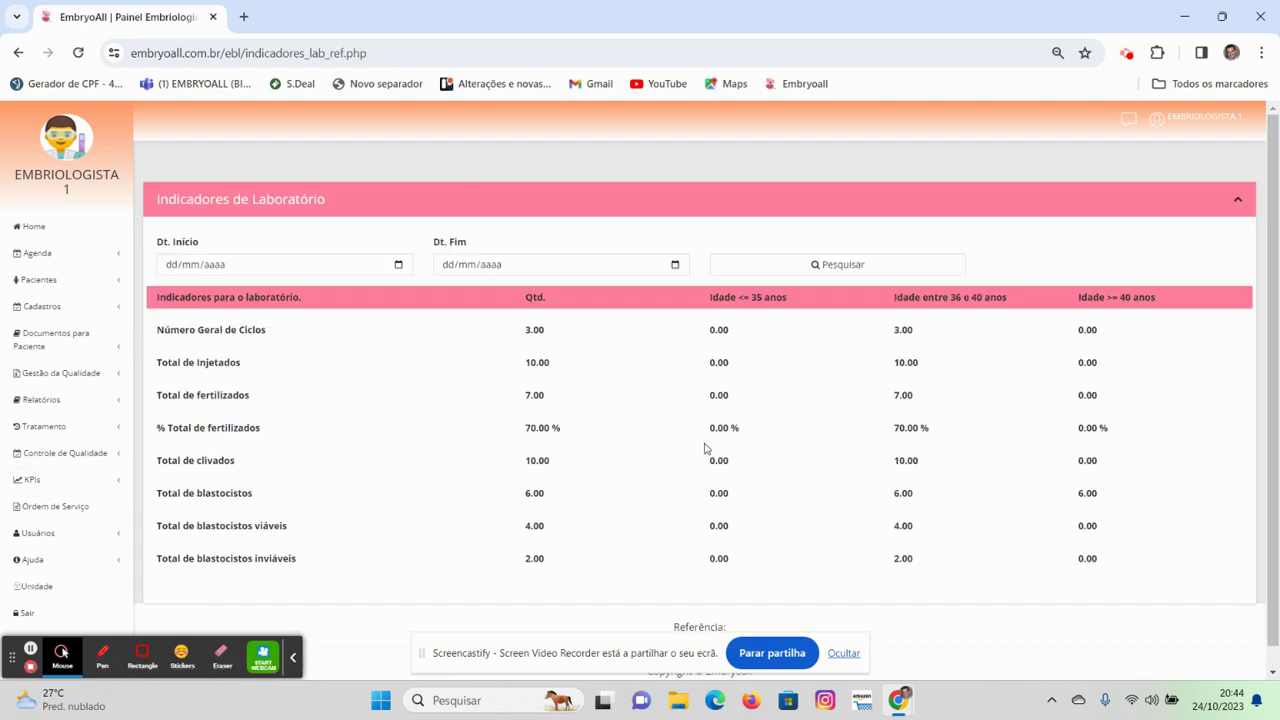
- Open the Laboratório Novo KPI dashboard and review all its rates, from Total de Ciclos to the FIV fertilization rates
click(60, 481)
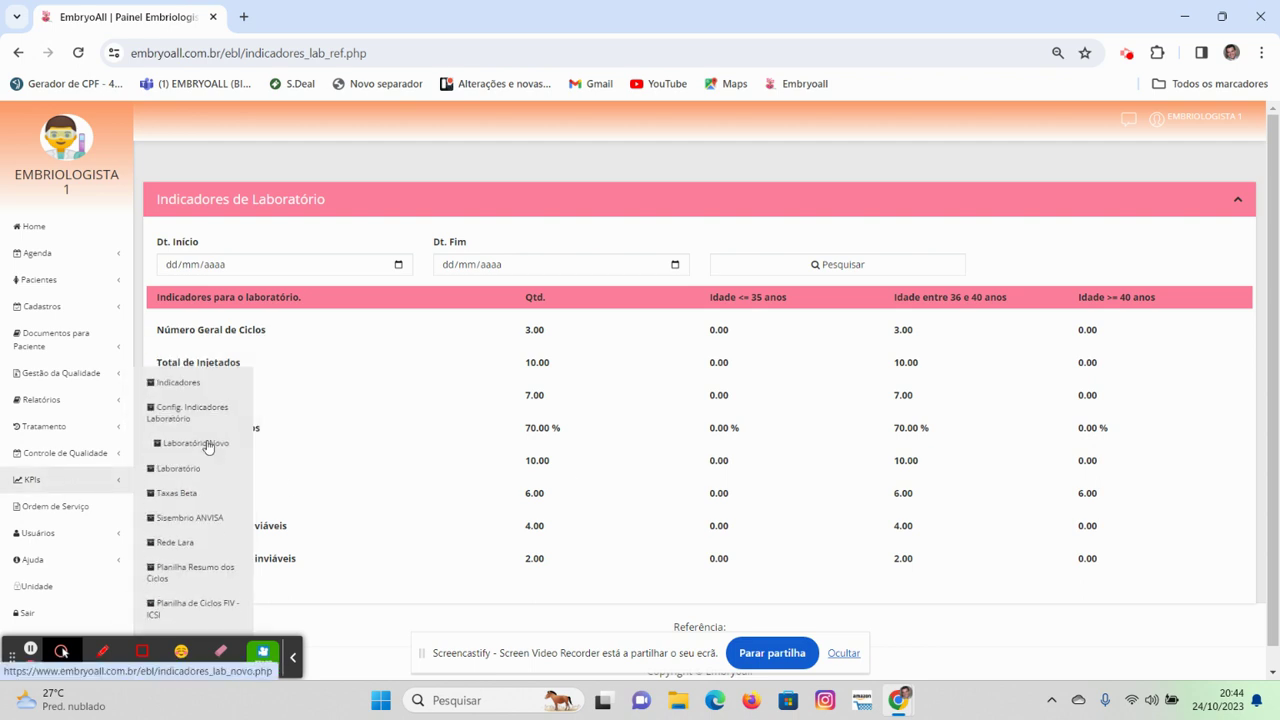
click(203, 441)
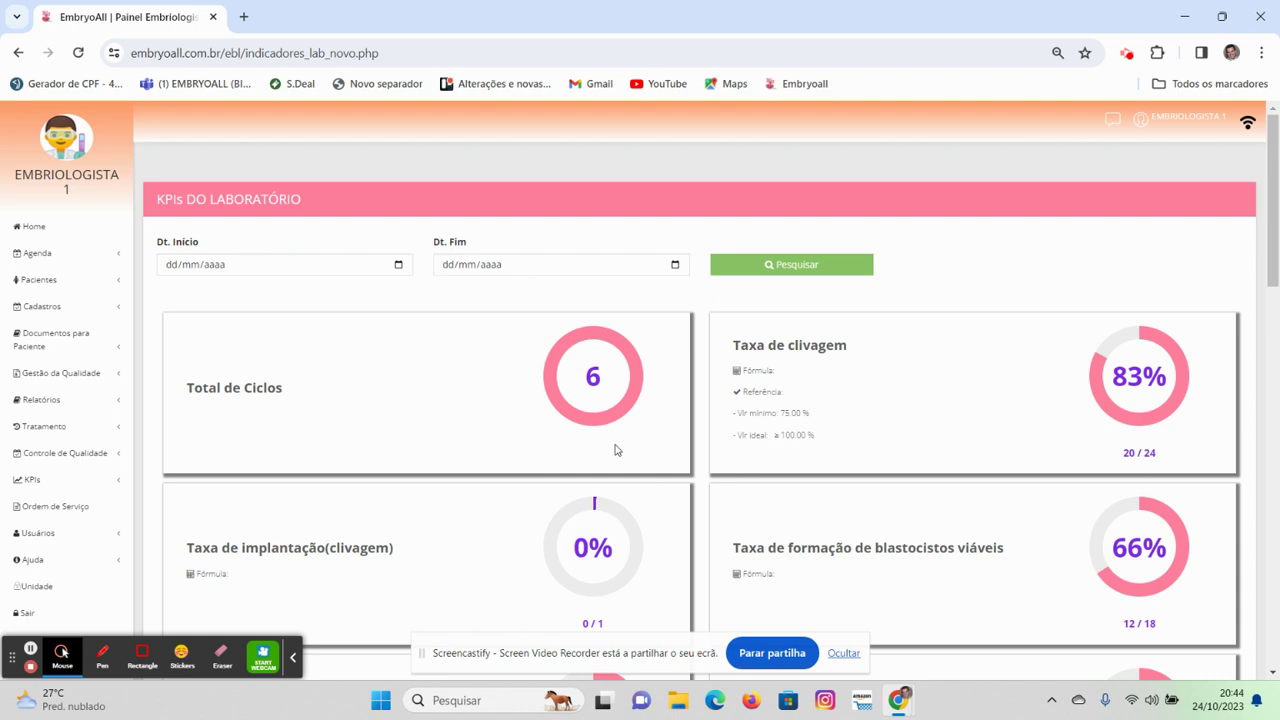
scroll(615, 450, down, 3)
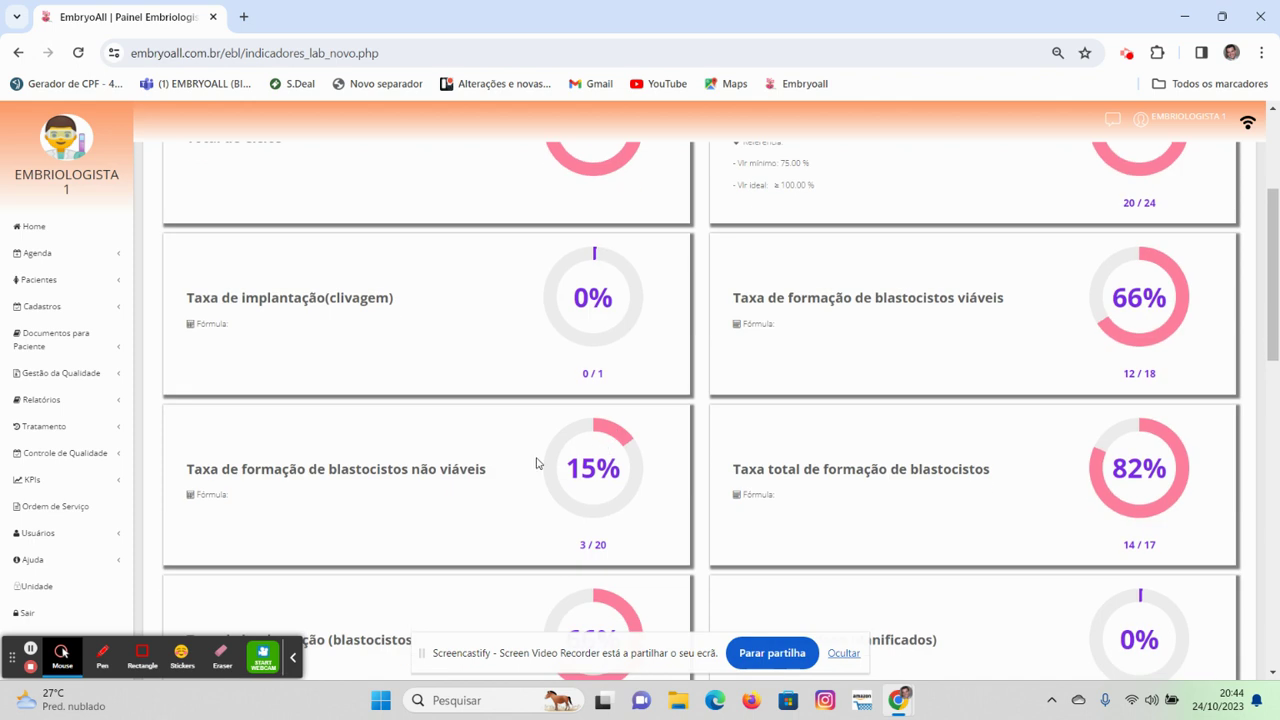
scroll(538, 460, down, 8)
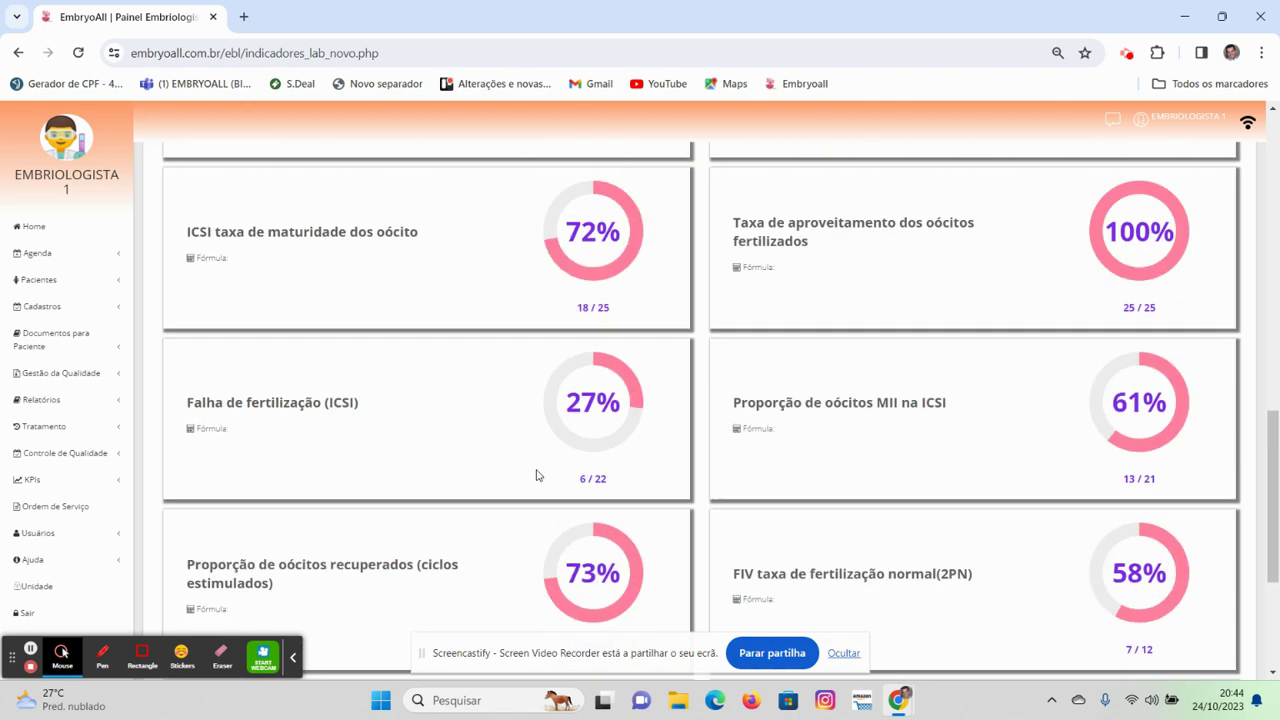
scroll(537, 477, down, 3)
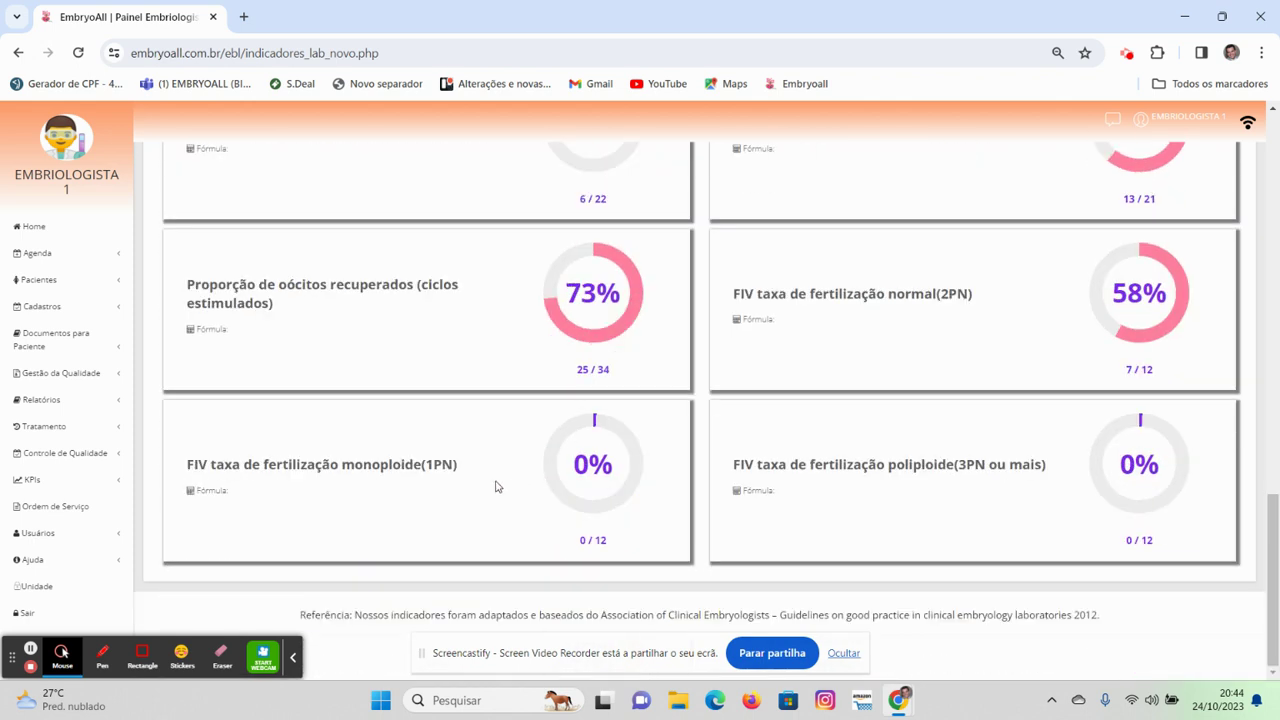